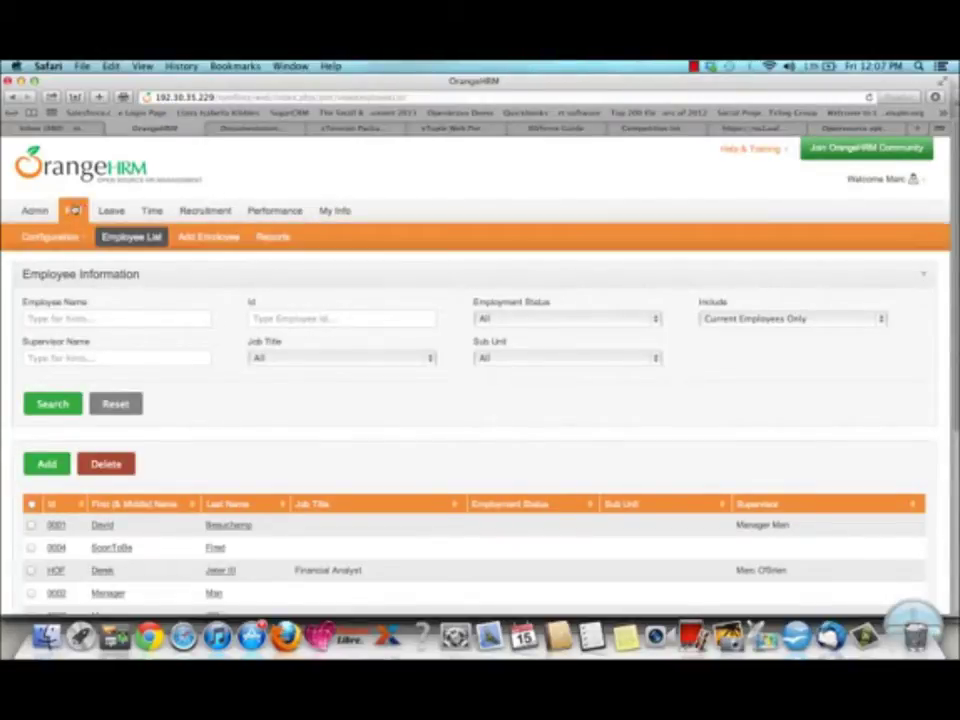
Step: Start a new employee record from the PIM Employee List
{"action": "left_click", "coordinate": [195, 237]}
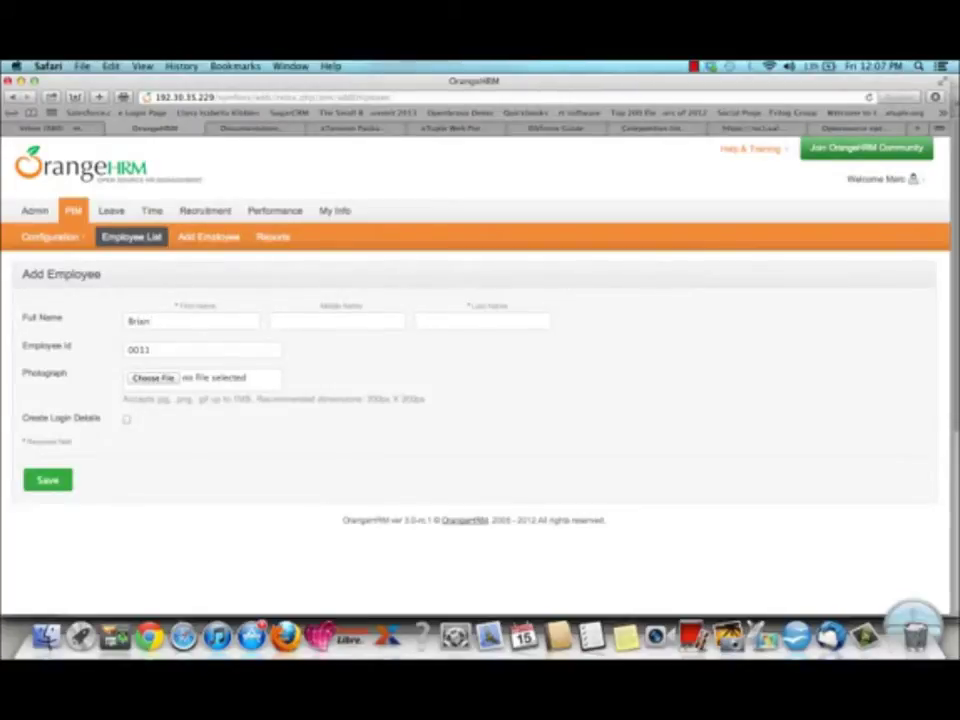
{"action": "type", "text": "Bon"}
Step: Save employee Brian Boru, ID 0011, with login details created
{"action": "key", "text": "Tab"}
{"action": "left_click", "coordinate": [126, 419]}
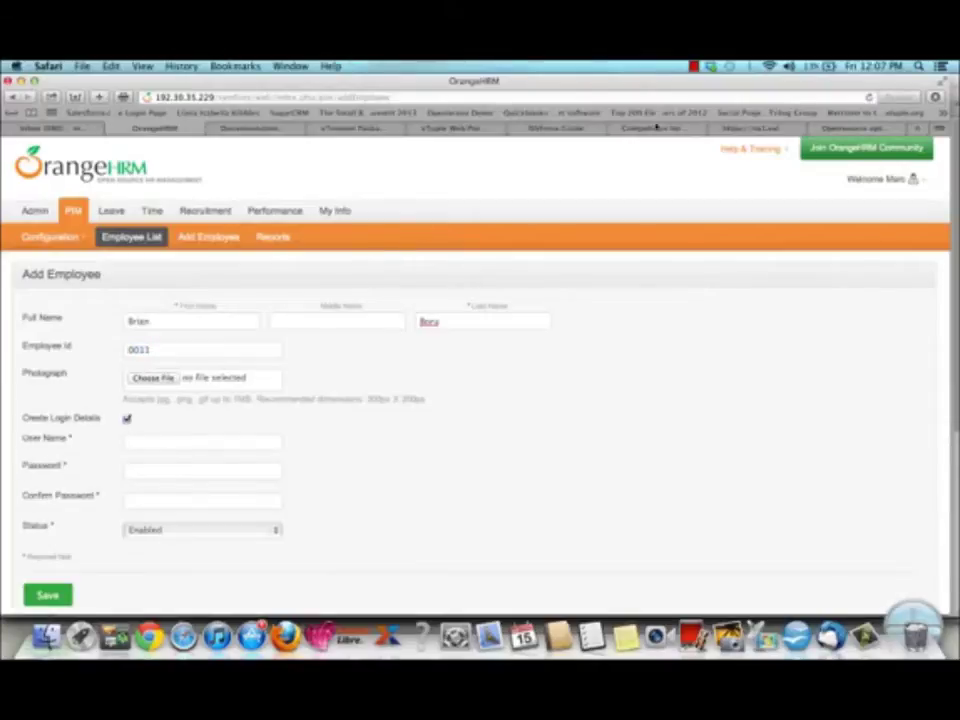
{"action": "left_click", "coordinate": [693, 66]}
{"action": "left_click", "coordinate": [715, 95]}
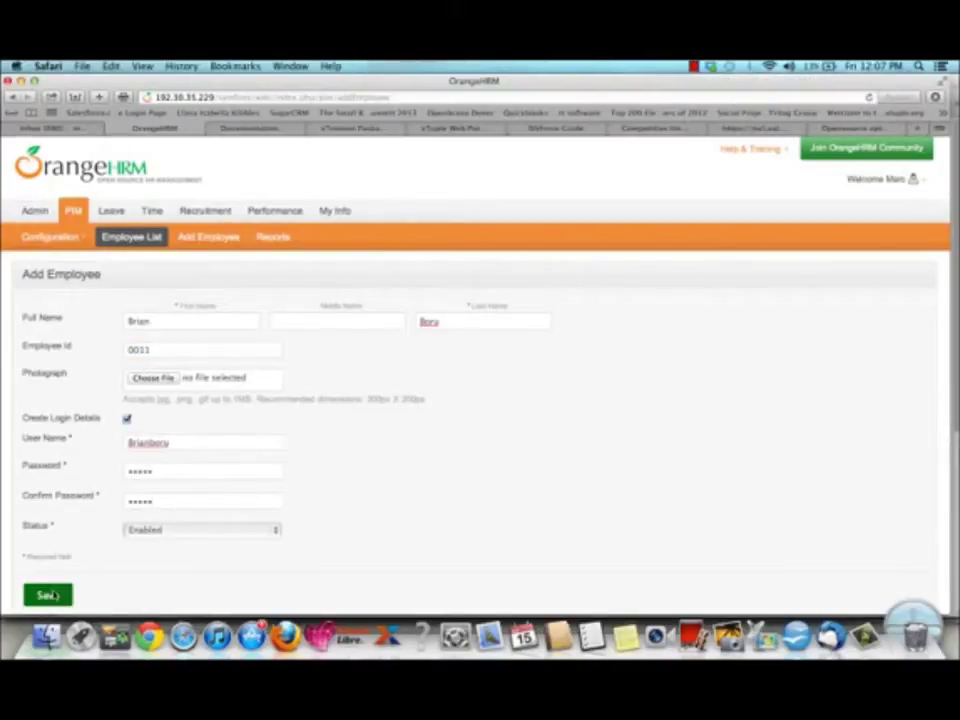
{"action": "left_click", "coordinate": [53, 595]}
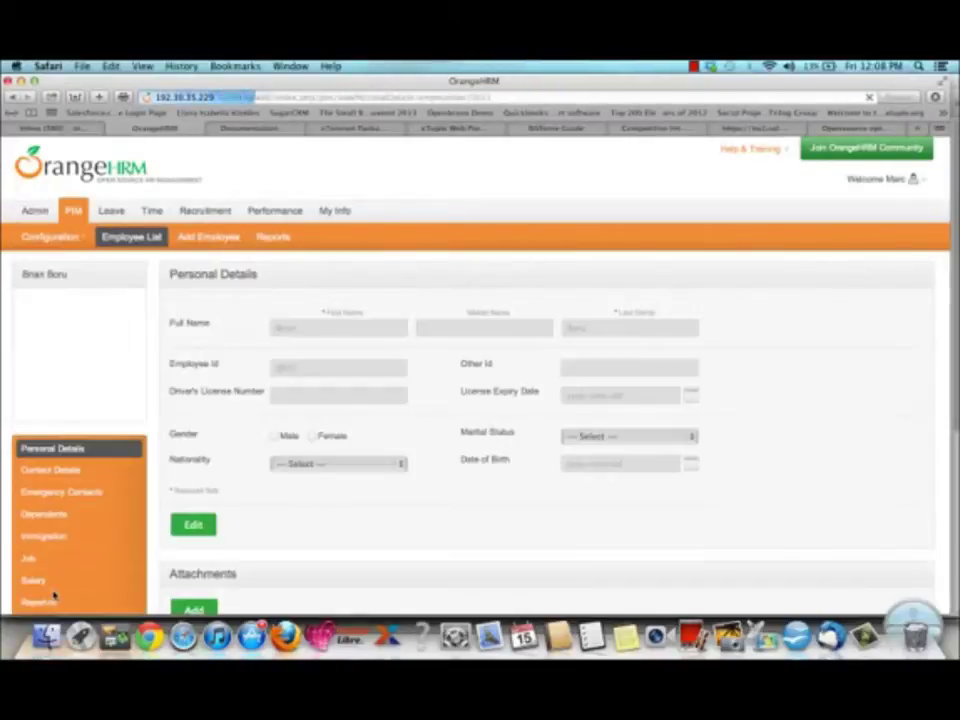
Step: Open Brian Boru's Contact Details page
{"action": "scroll", "coordinate": [117, 505], "scroll_direction": "down", "scroll_amount": 1}
{"action": "scroll", "coordinate": [117, 505], "scroll_direction": "down", "scroll_amount": 3}
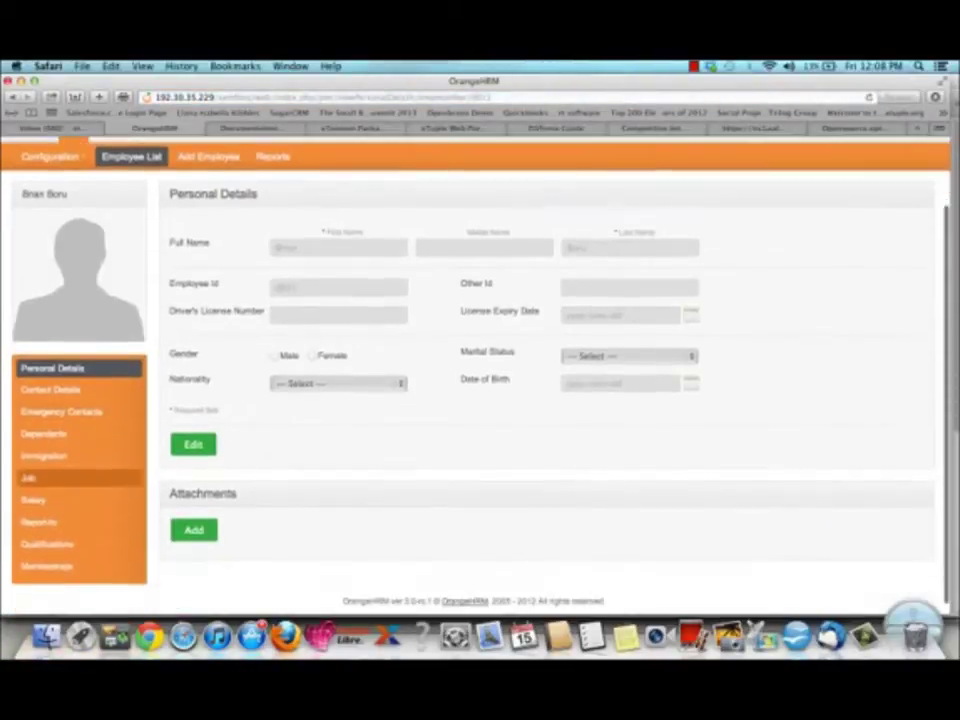
{"action": "left_click", "coordinate": [68, 378]}
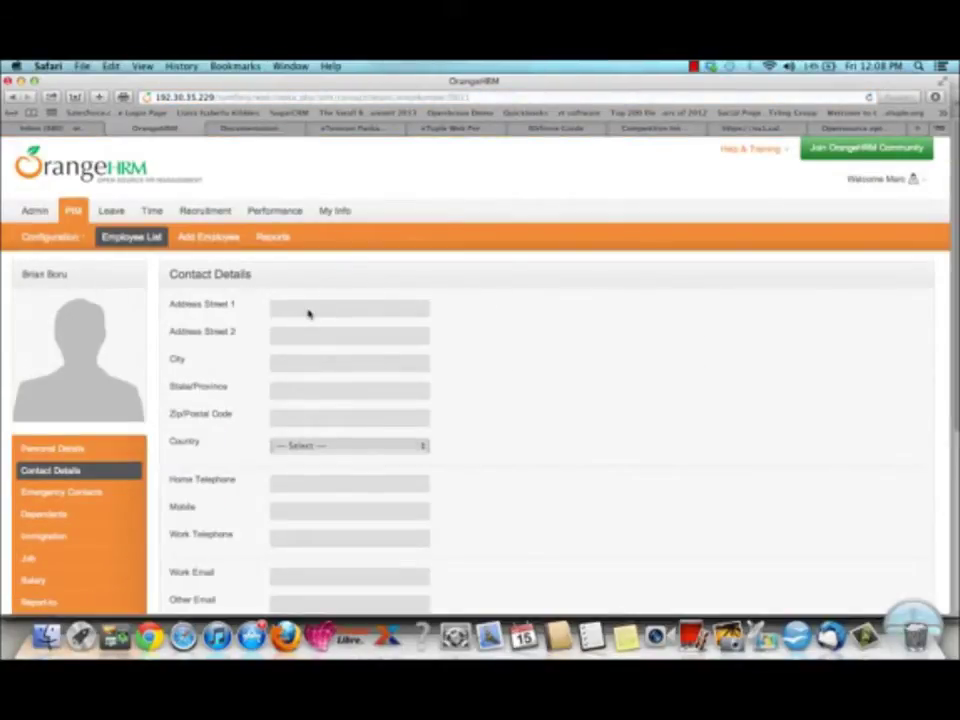
Step: Set the state to California, append '2' to the work email, and save the contact details
{"action": "left_click", "coordinate": [692, 66]}
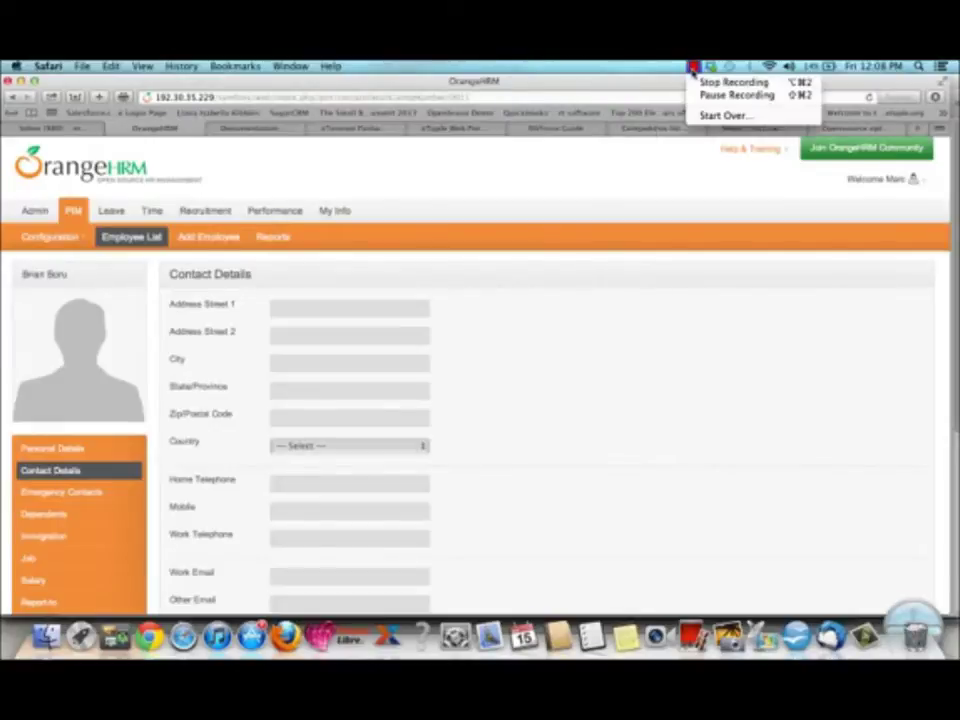
{"action": "left_click", "coordinate": [735, 95]}
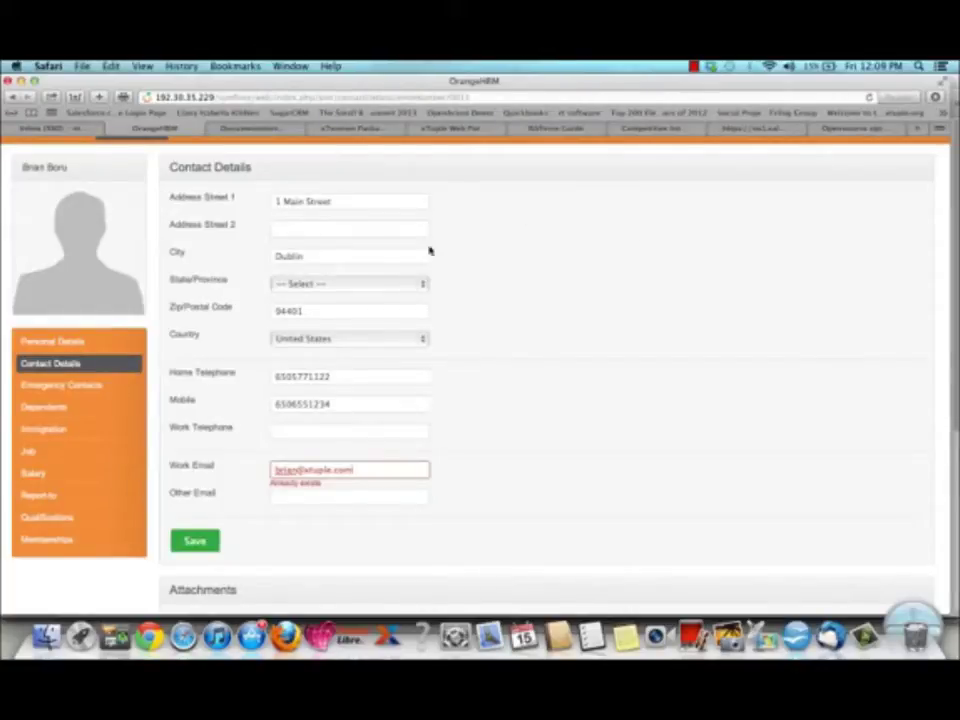
{"action": "left_click", "coordinate": [340, 284]}
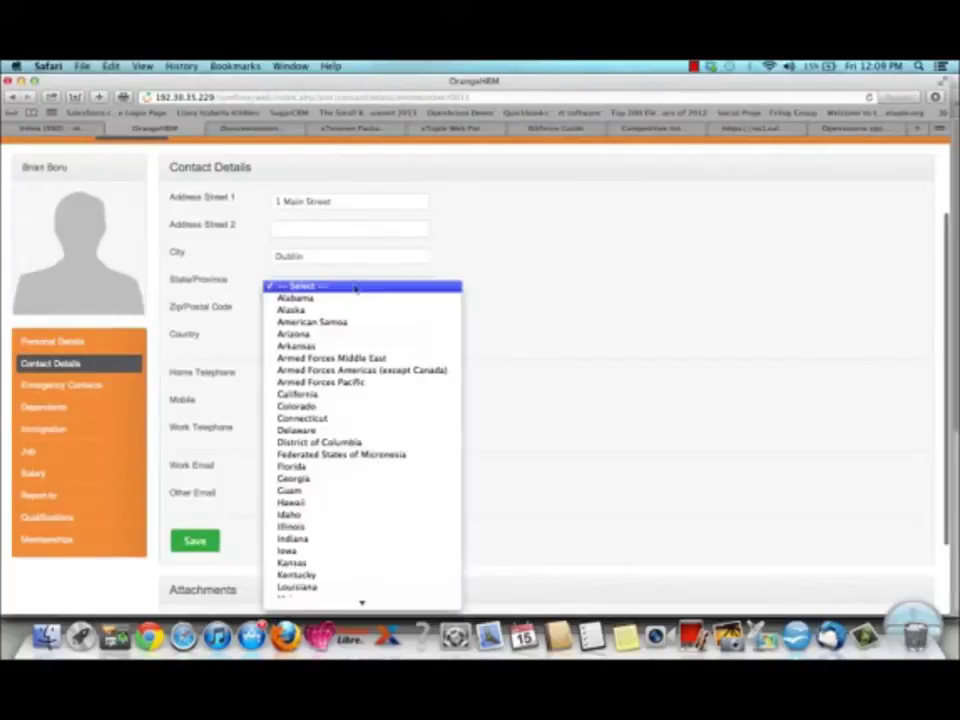
{"action": "left_click", "coordinate": [333, 395]}
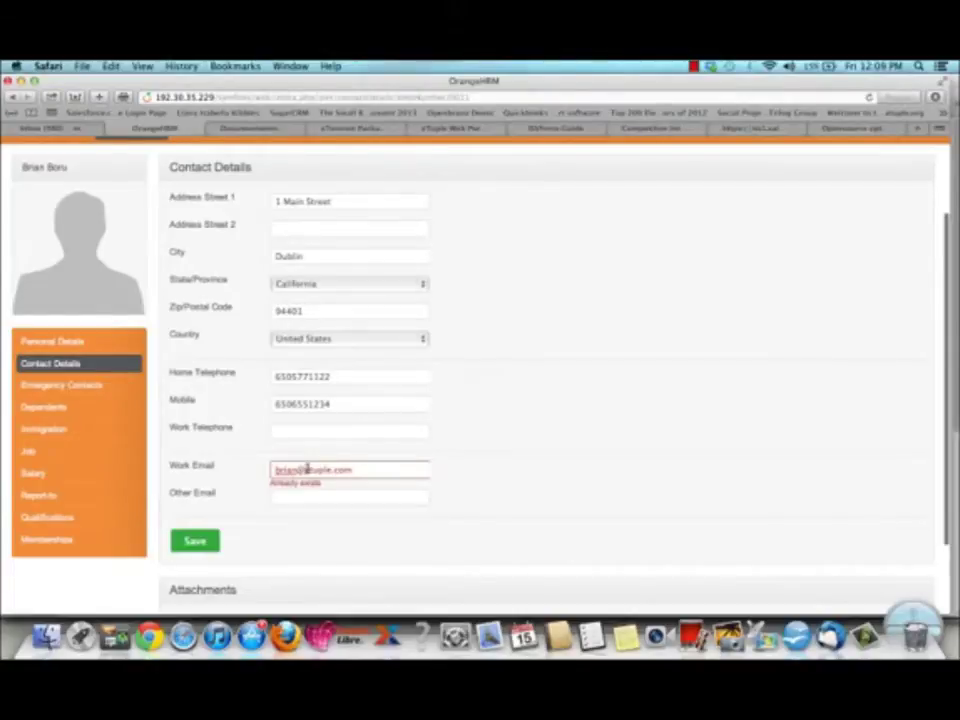
{"action": "left_click", "coordinate": [307, 469]}
{"action": "type", "text": "2"}
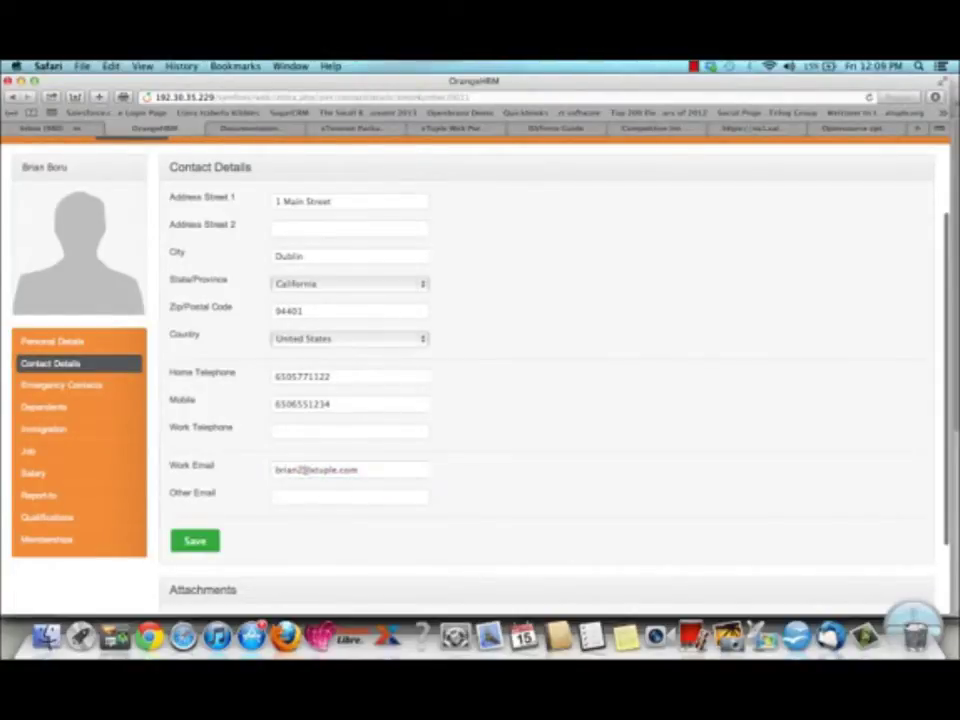
{"action": "left_click", "coordinate": [195, 542]}
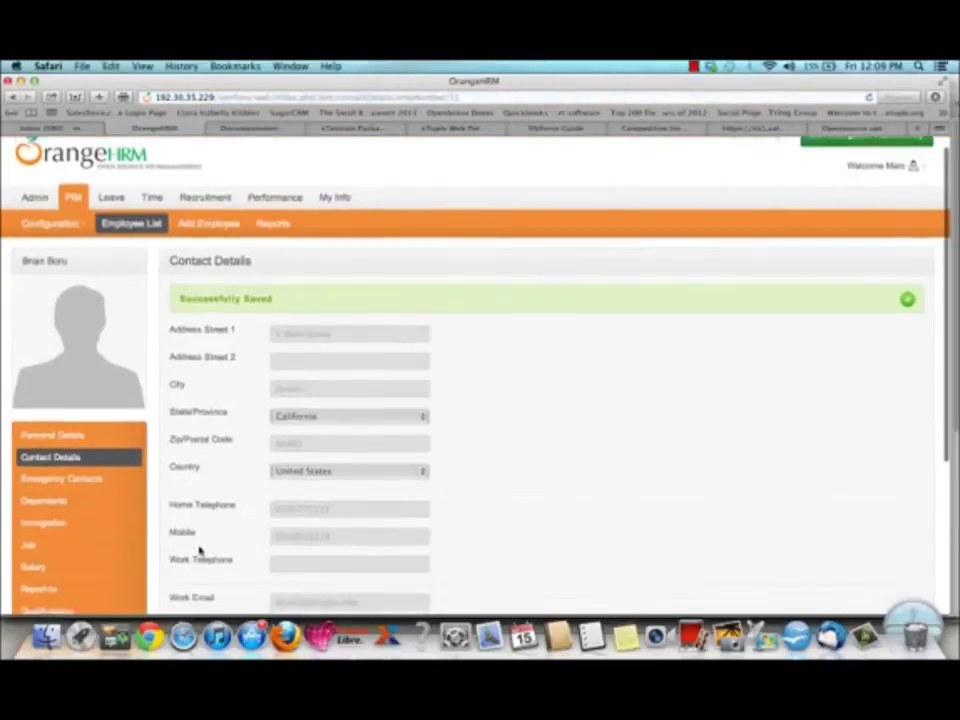
Step: Move from Brian Boru's Job page to Salary and begin adding a salary component
{"action": "scroll", "coordinate": [94, 362], "scroll_direction": "down", "scroll_amount": 2}
{"action": "scroll", "coordinate": [94, 362], "scroll_direction": "down", "scroll_amount": 2}
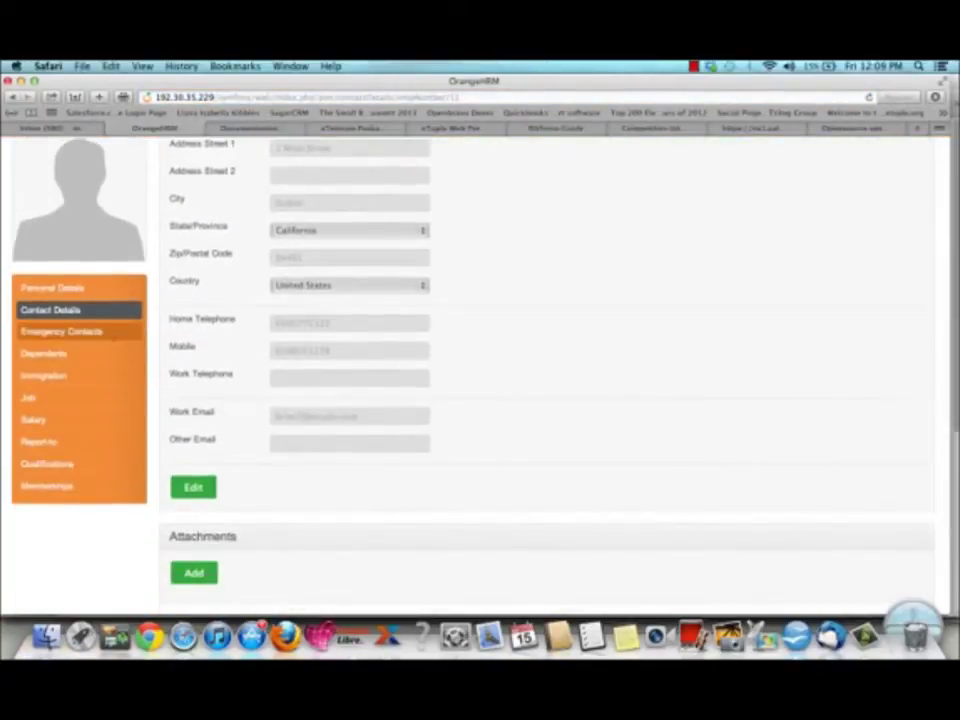
{"action": "left_click", "coordinate": [72, 400]}
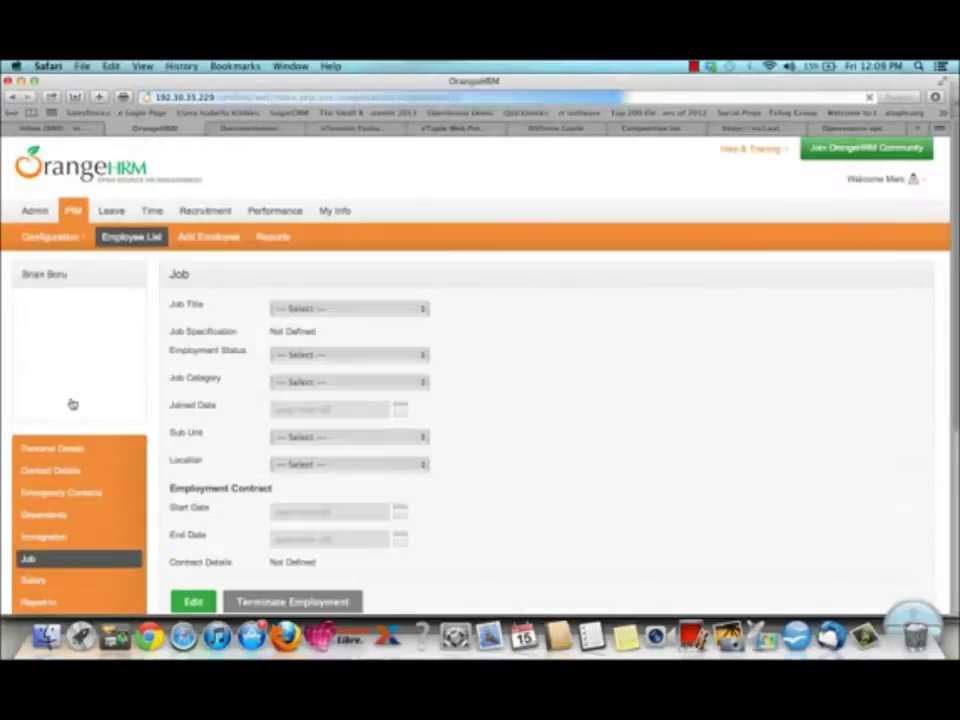
{"action": "scroll", "coordinate": [72, 403], "scroll_direction": "down", "scroll_amount": 3}
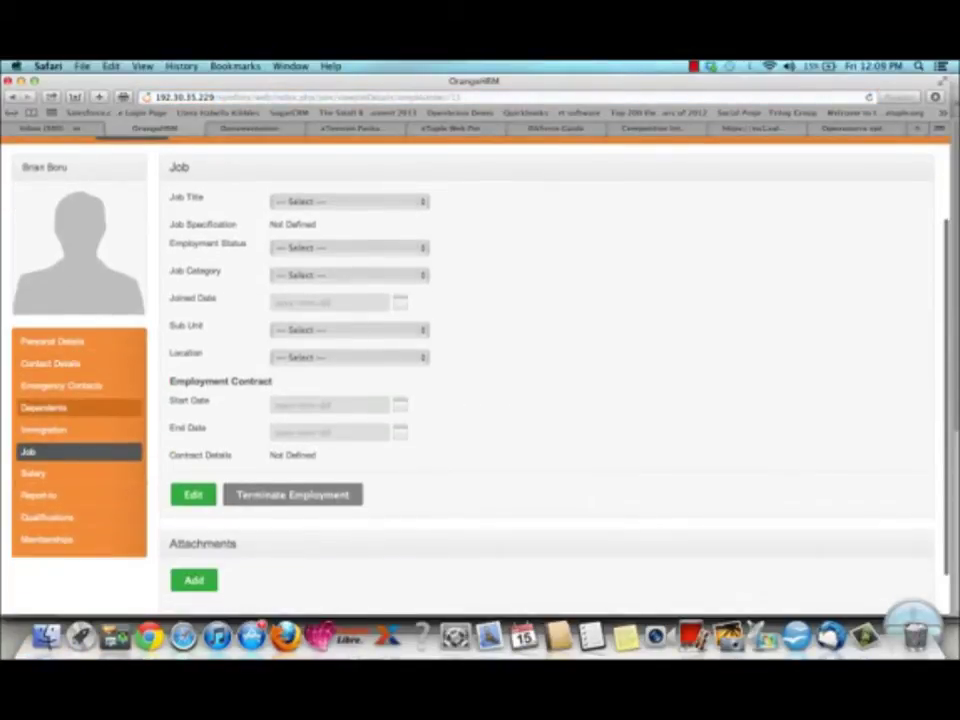
{"action": "left_click", "coordinate": [35, 473]}
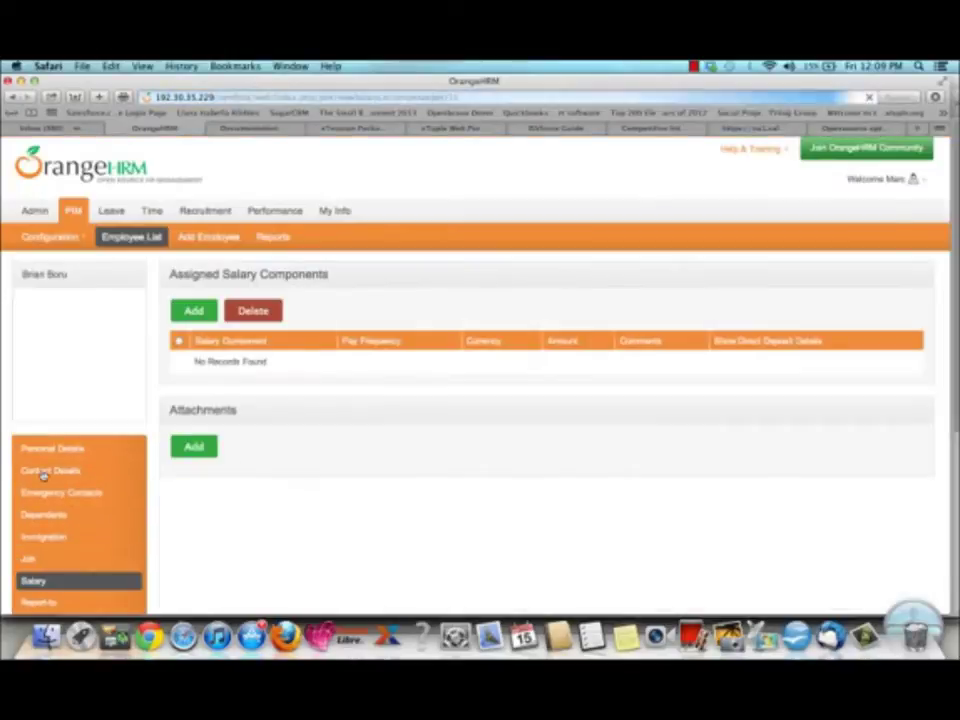
{"action": "left_click", "coordinate": [193, 312]}
Step: Add salary component 'salary2': Bi Weekly, United States Dollar, amount 10000
{"action": "left_click", "coordinate": [308, 328]}
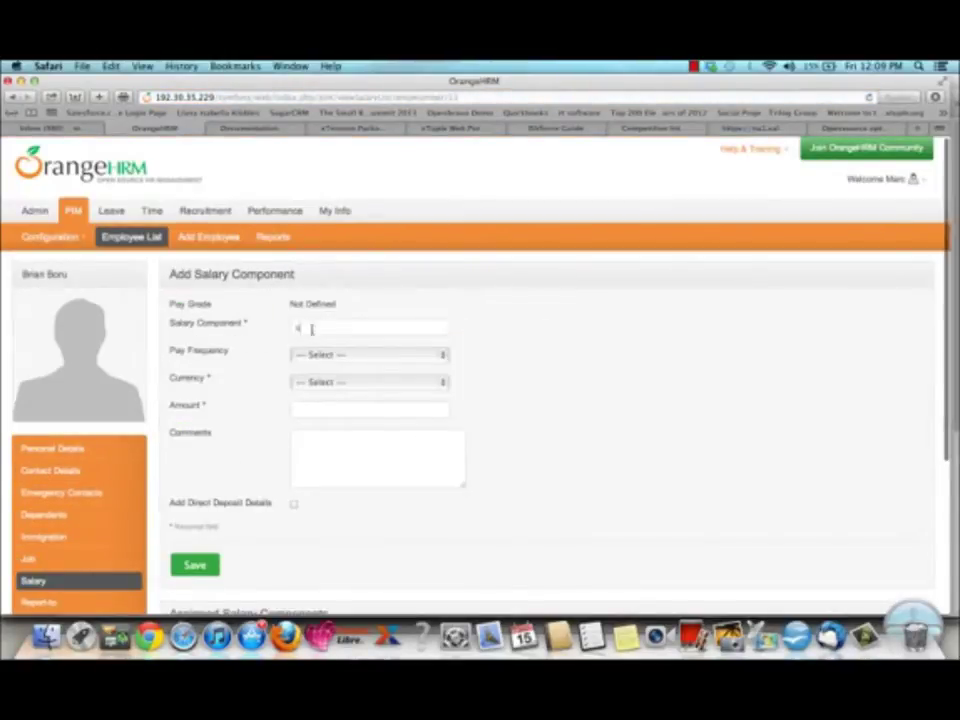
{"action": "type", "text": "salary"}
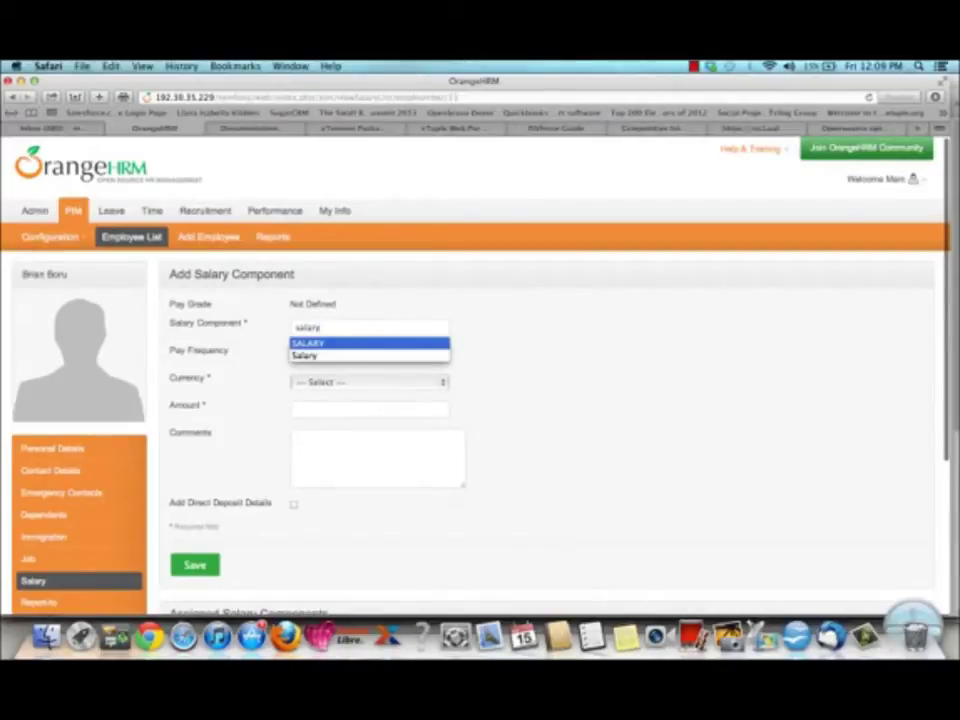
{"action": "type", "text": "2"}
{"action": "left_click", "coordinate": [342, 356]}
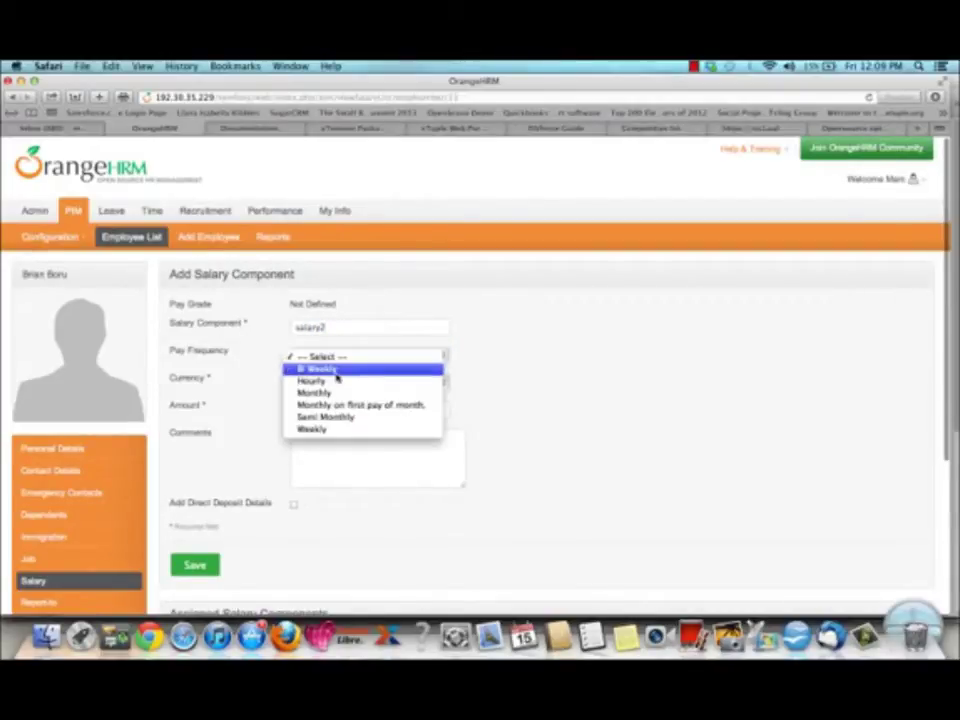
{"action": "left_click", "coordinate": [336, 370]}
{"action": "left_click", "coordinate": [332, 382]}
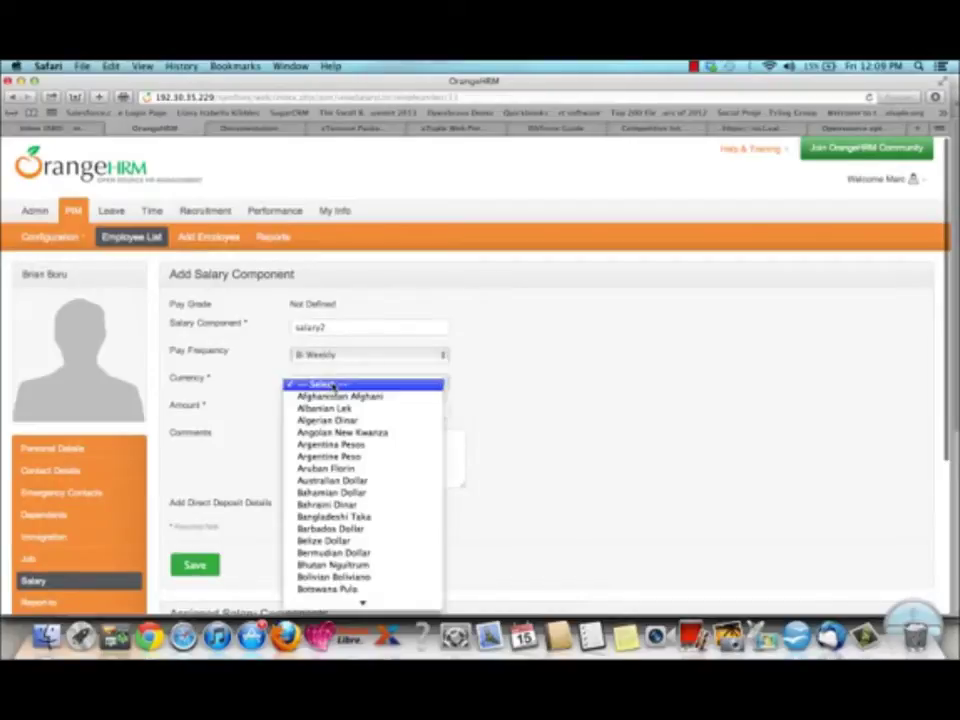
{"action": "key", "text": "u"}
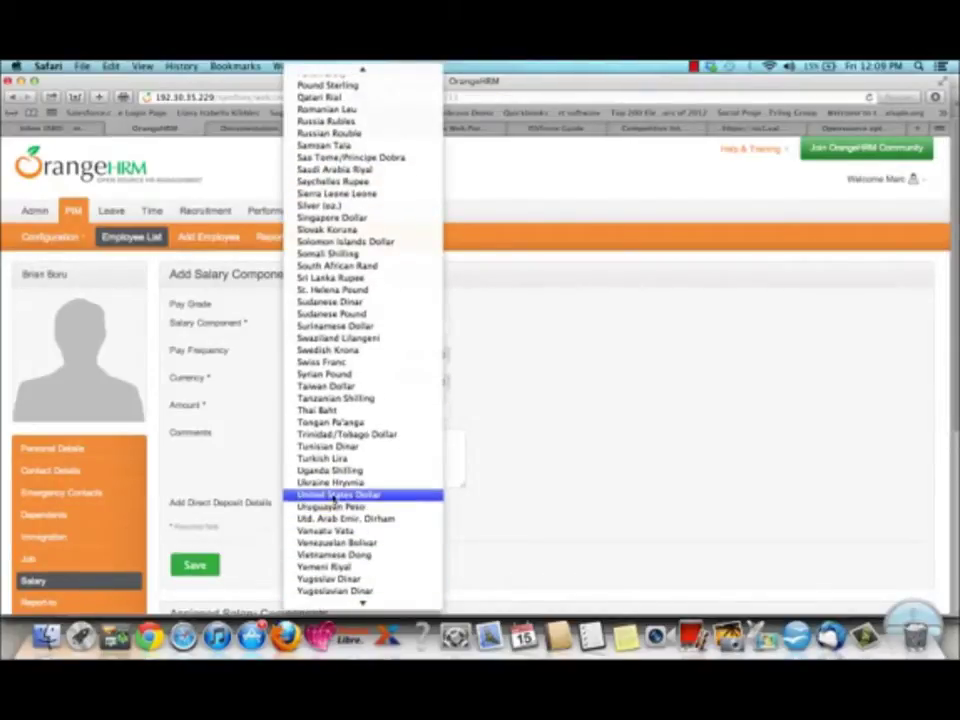
{"action": "left_click", "coordinate": [334, 497]}
{"action": "left_click", "coordinate": [315, 410]}
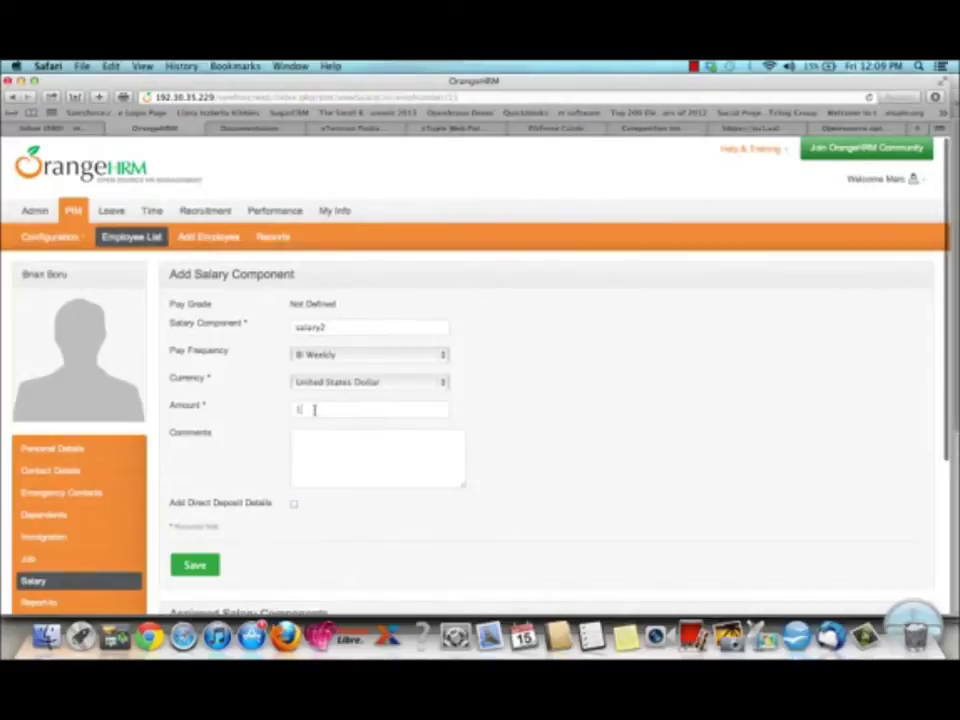
{"action": "type", "text": "10000"}
{"action": "left_click", "coordinate": [321, 461]}
{"action": "left_click", "coordinate": [202, 567]}
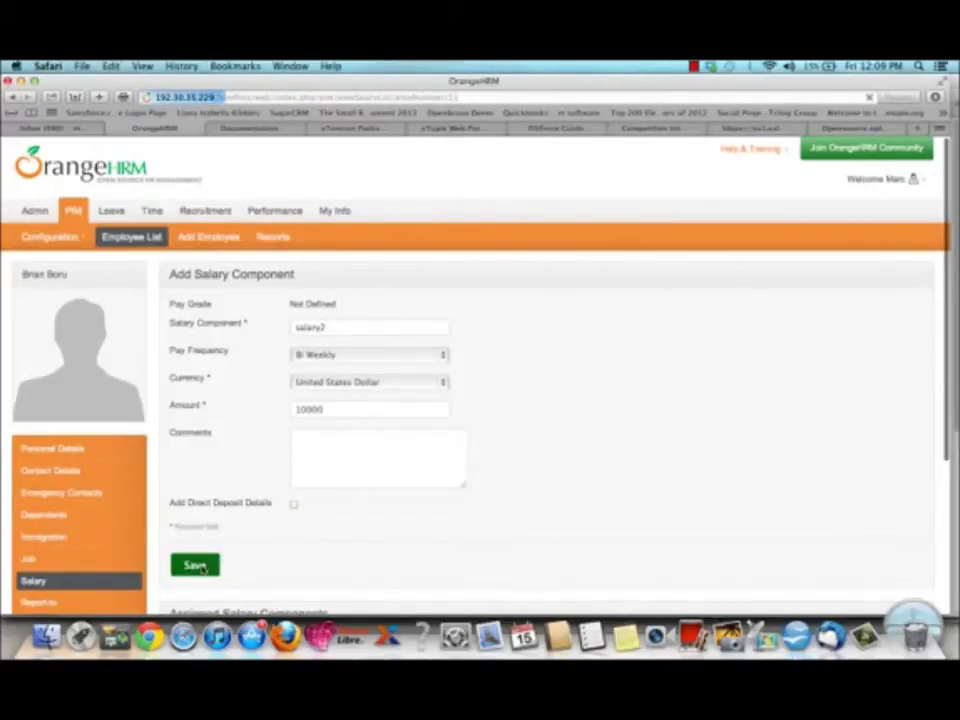
{"action": "scroll", "coordinate": [202, 570], "scroll_direction": "down", "scroll_amount": 2}
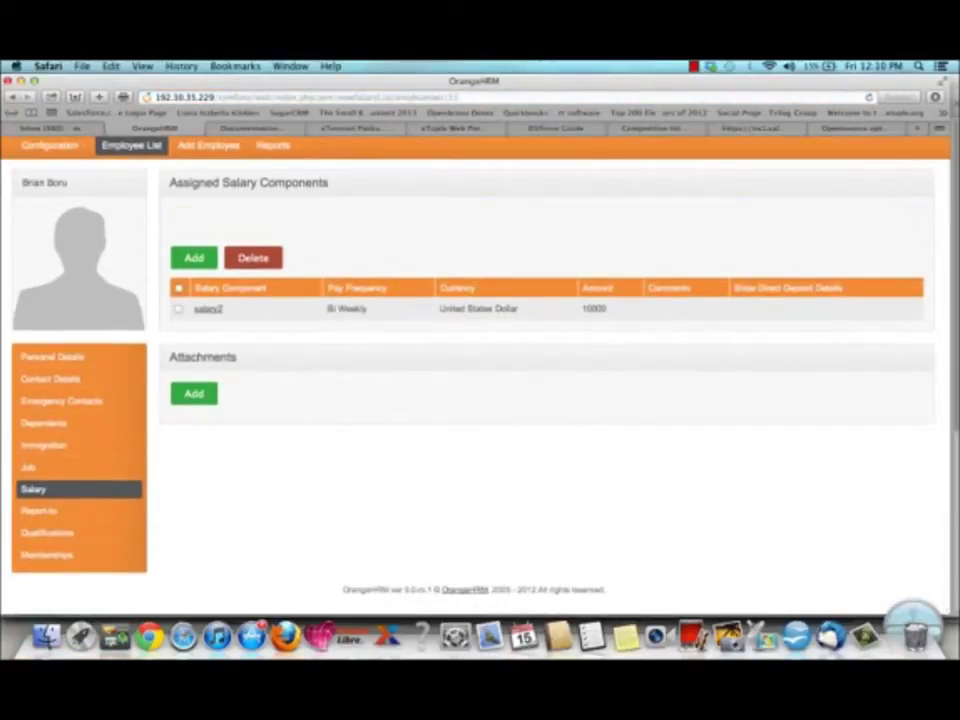
{"action": "left_click", "coordinate": [60, 511]}
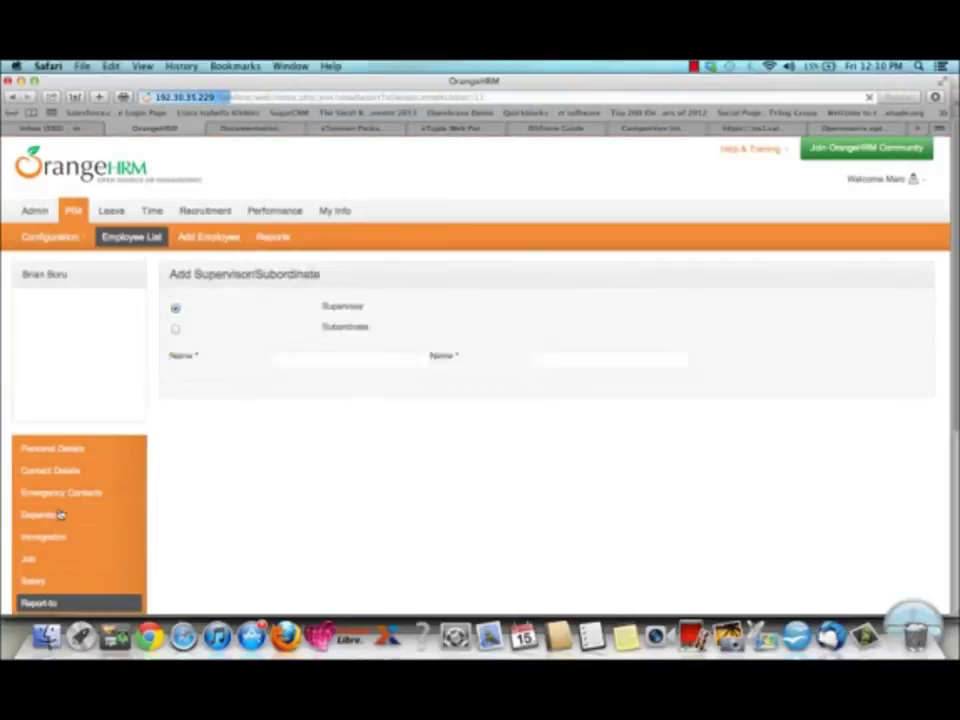
{"action": "left_click", "coordinate": [195, 311]}
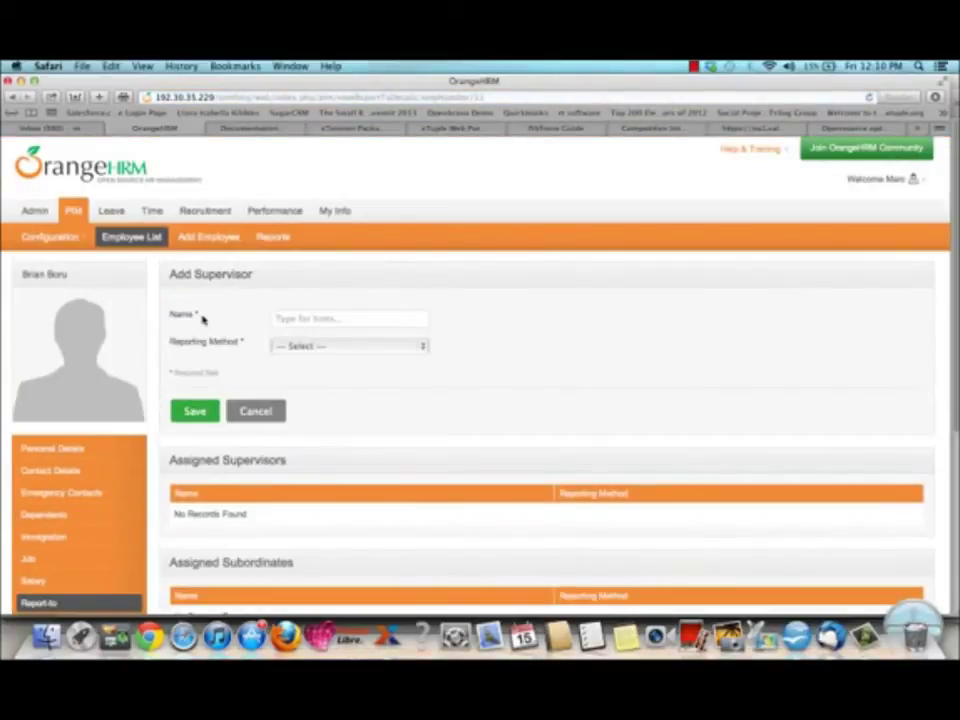
{"action": "left_click", "coordinate": [291, 324]}
{"action": "type", "text": "m"}
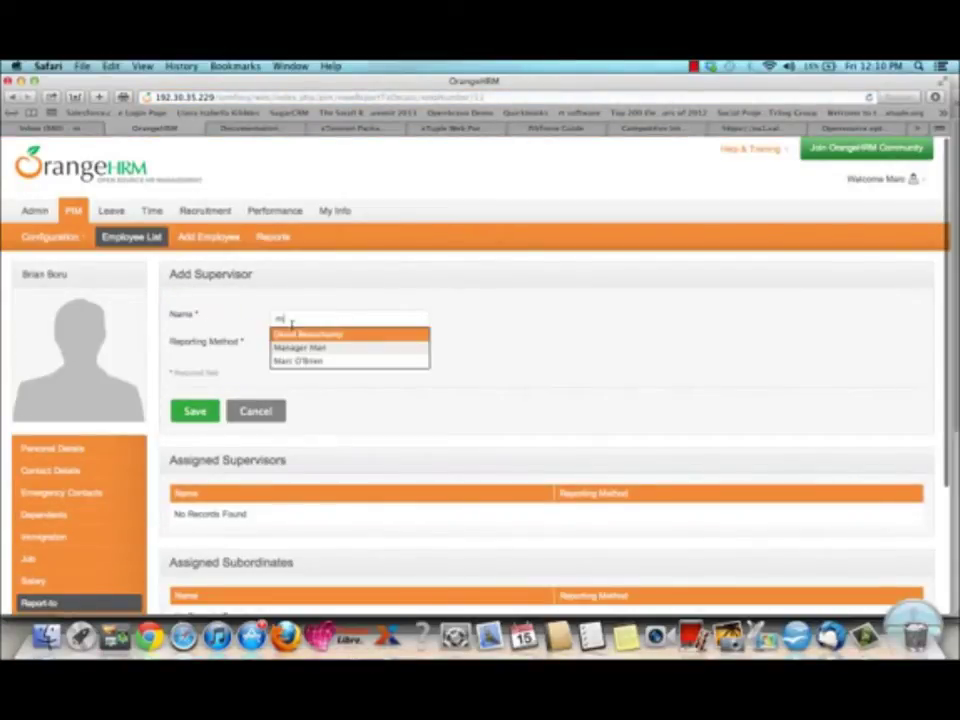
{"action": "left_click", "coordinate": [296, 360]}
{"action": "left_click", "coordinate": [288, 346]}
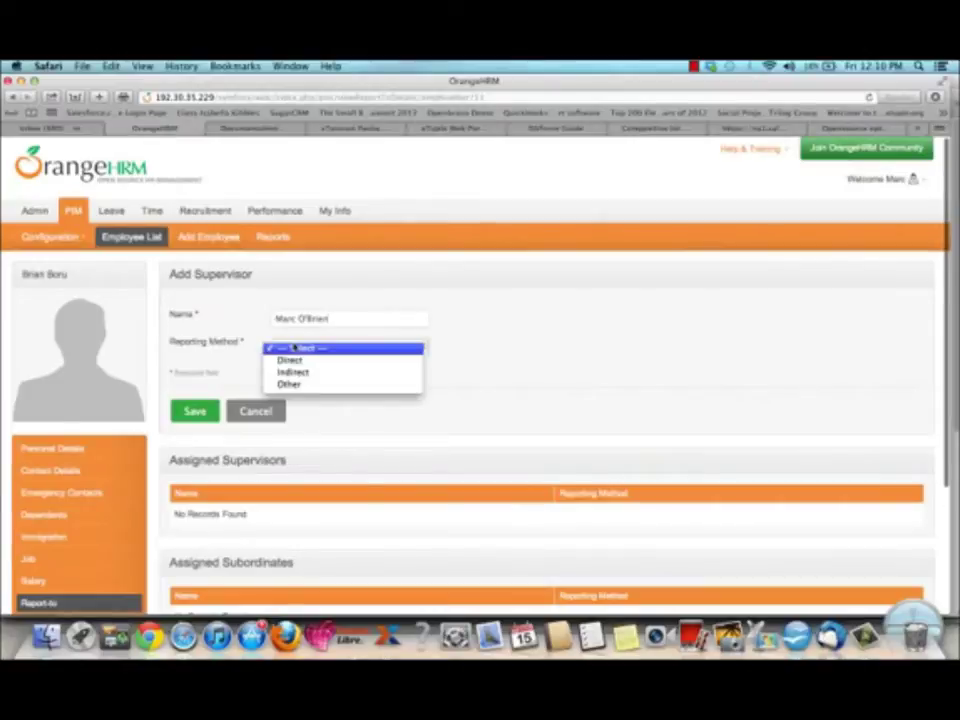
{"action": "left_click", "coordinate": [290, 358]}
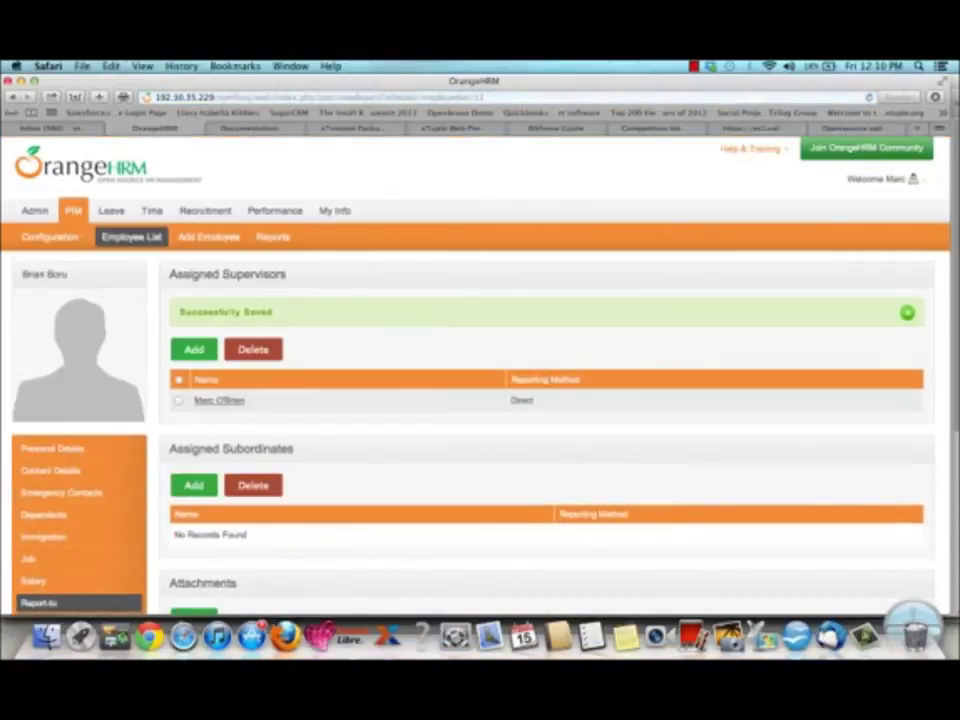
{"action": "scroll", "coordinate": [540, 400], "scroll_direction": "down", "scroll_amount": 2}
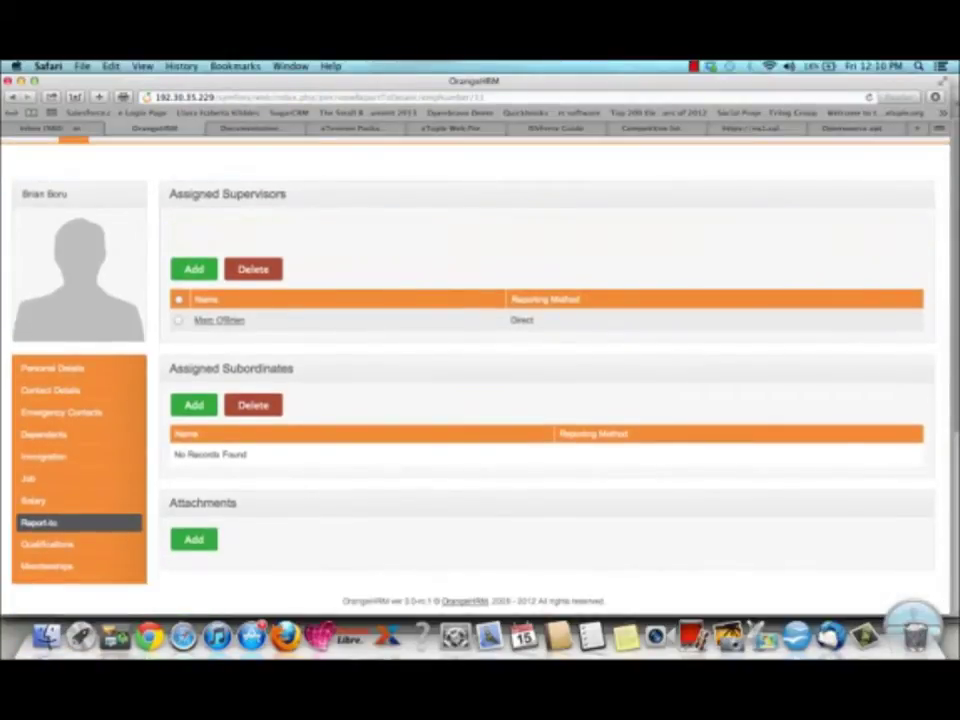
{"action": "scroll", "coordinate": [540, 400], "scroll_direction": "up", "scroll_amount": 2}
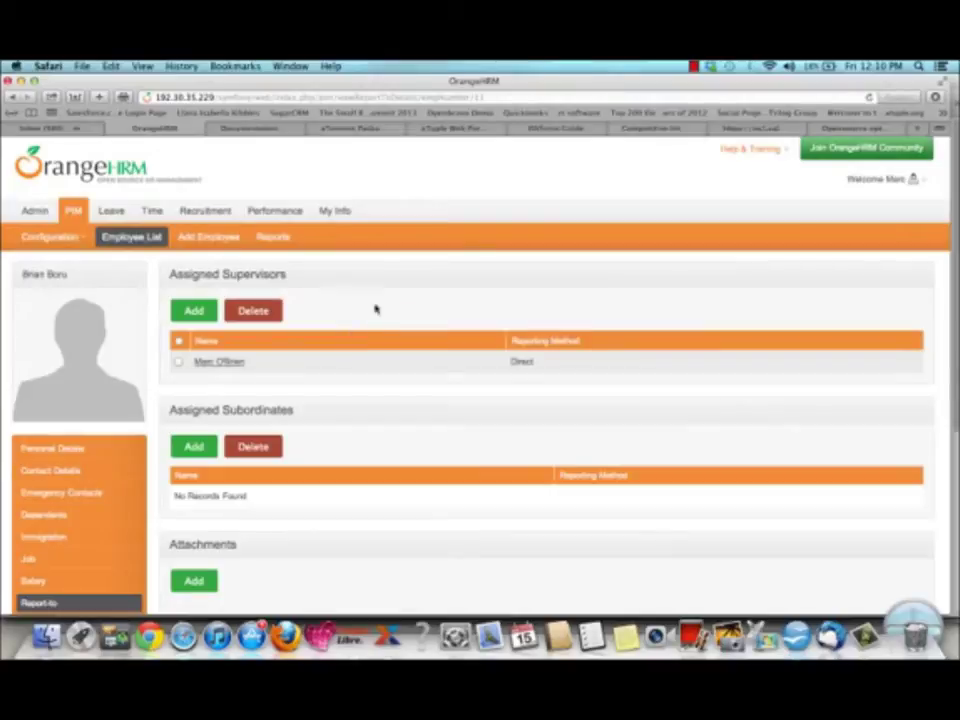
{"action": "left_click", "coordinate": [693, 67]}
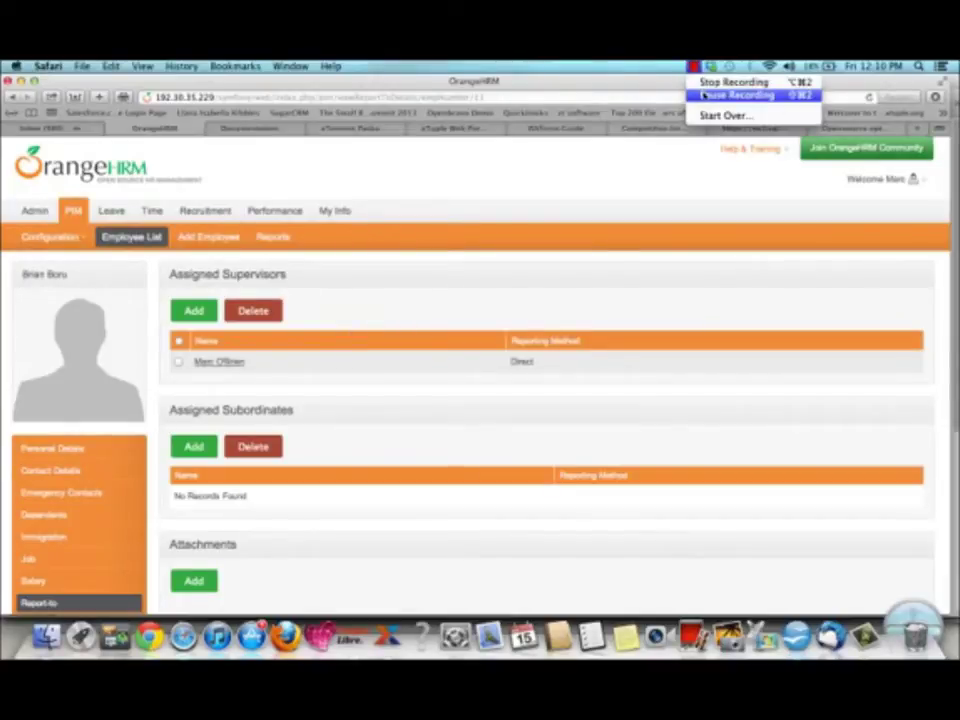
Step: In xTuple, list employees via System > Employees and select Brian Boru (code 11)
{"action": "left_click", "coordinate": [739, 94]}
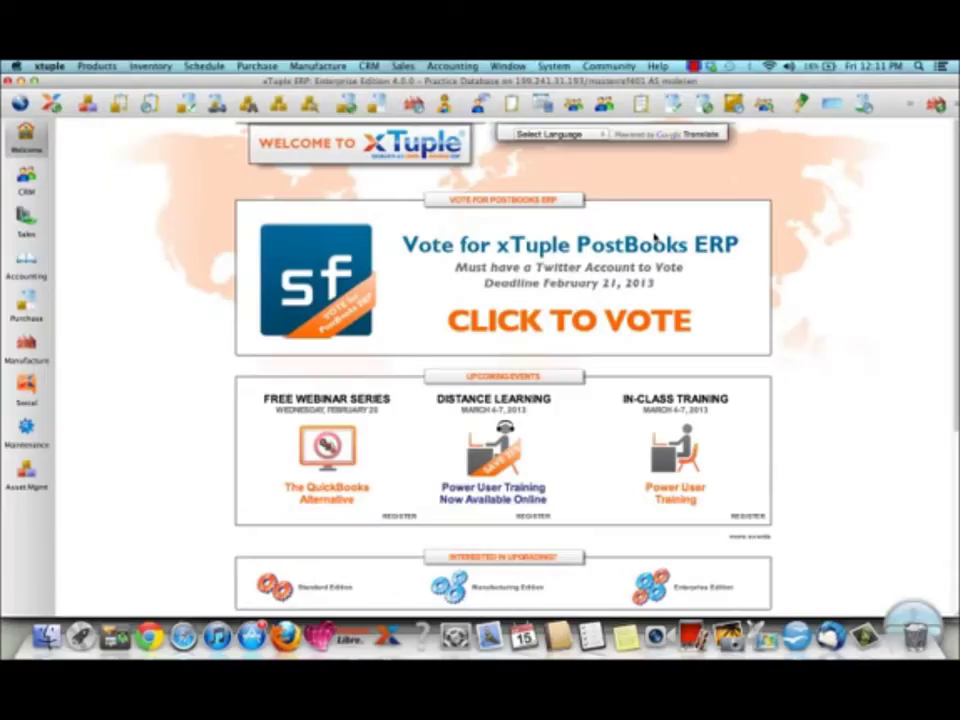
{"action": "left_click", "coordinate": [566, 65]}
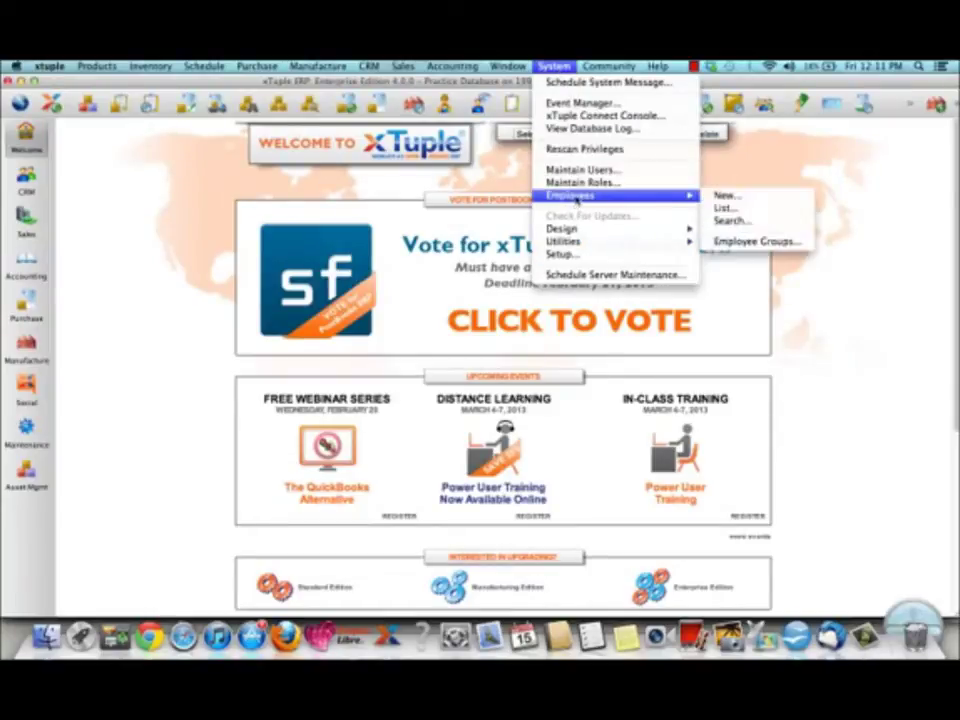
{"action": "left_click", "coordinate": [740, 209]}
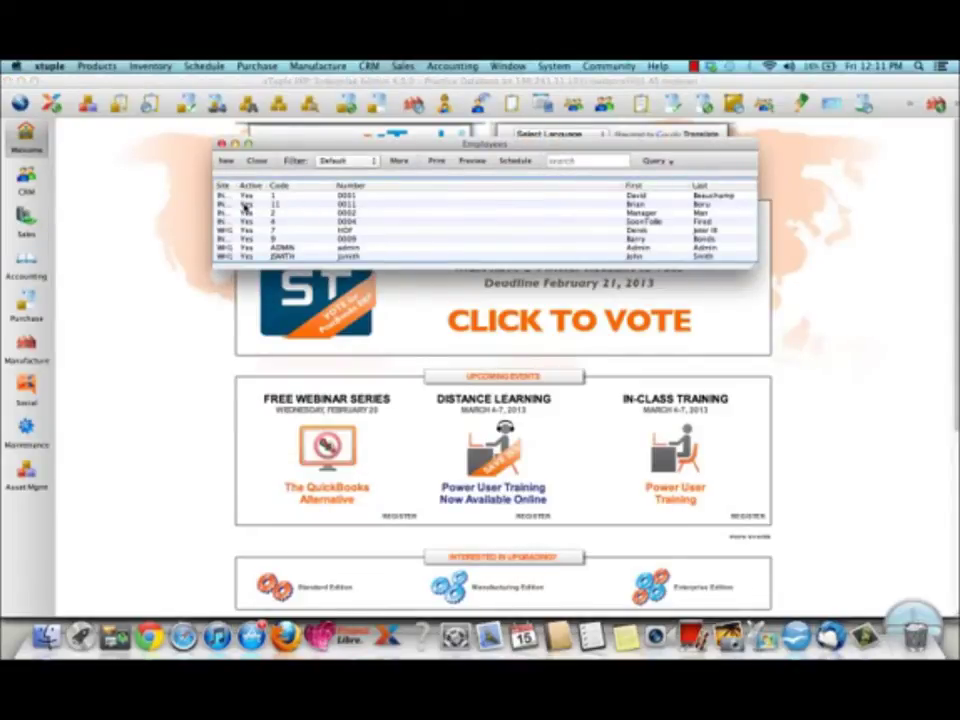
{"action": "left_click", "coordinate": [345, 206]}
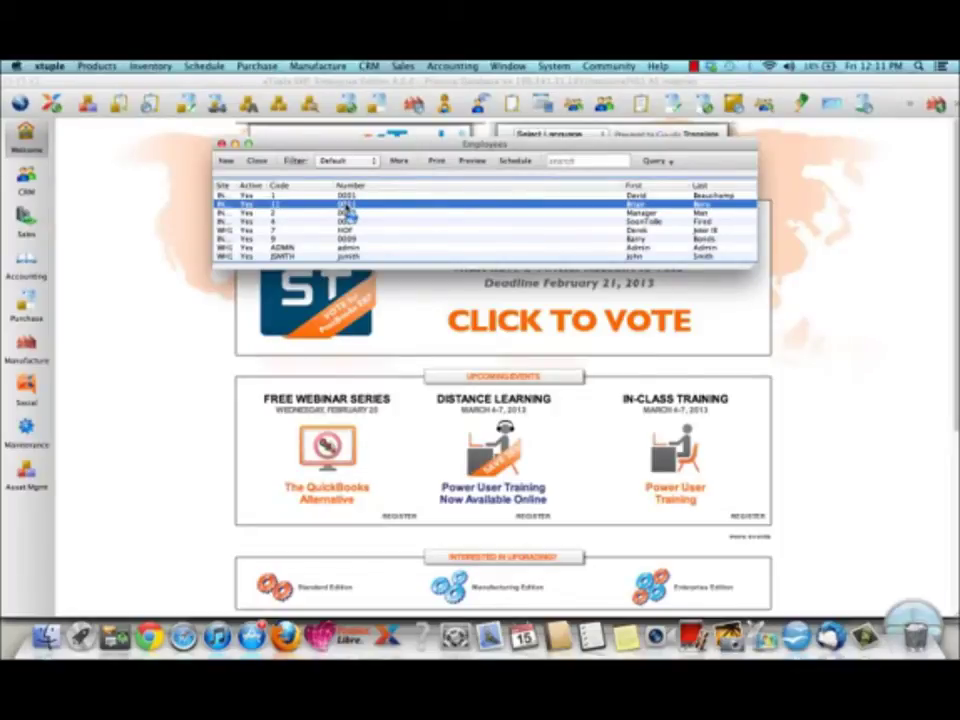
{"action": "double_click", "coordinate": [349, 206]}
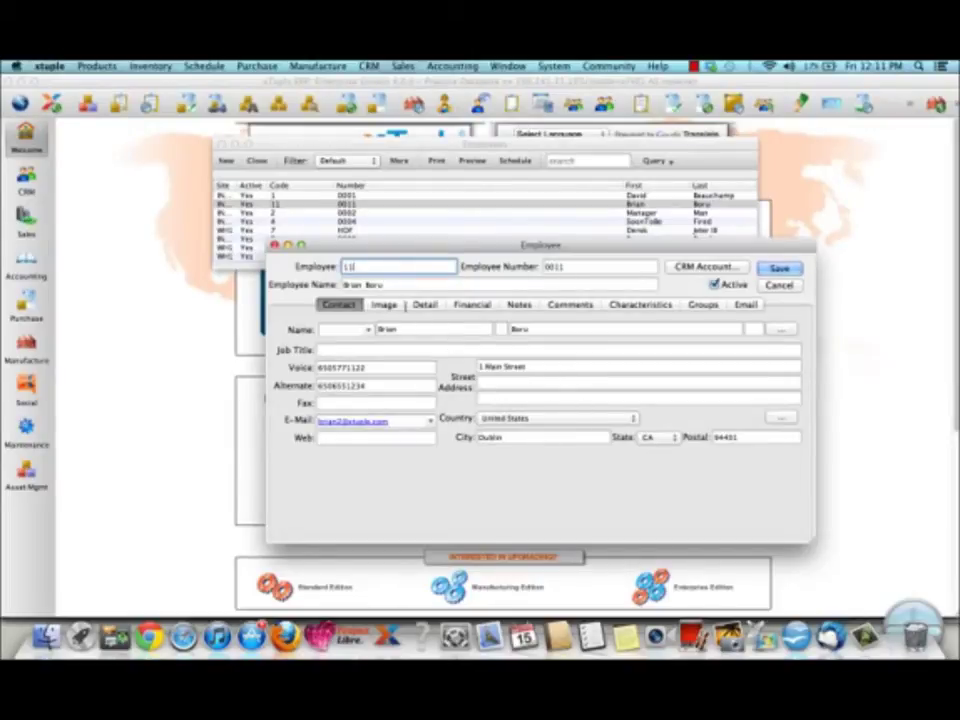
{"action": "left_click", "coordinate": [463, 307]}
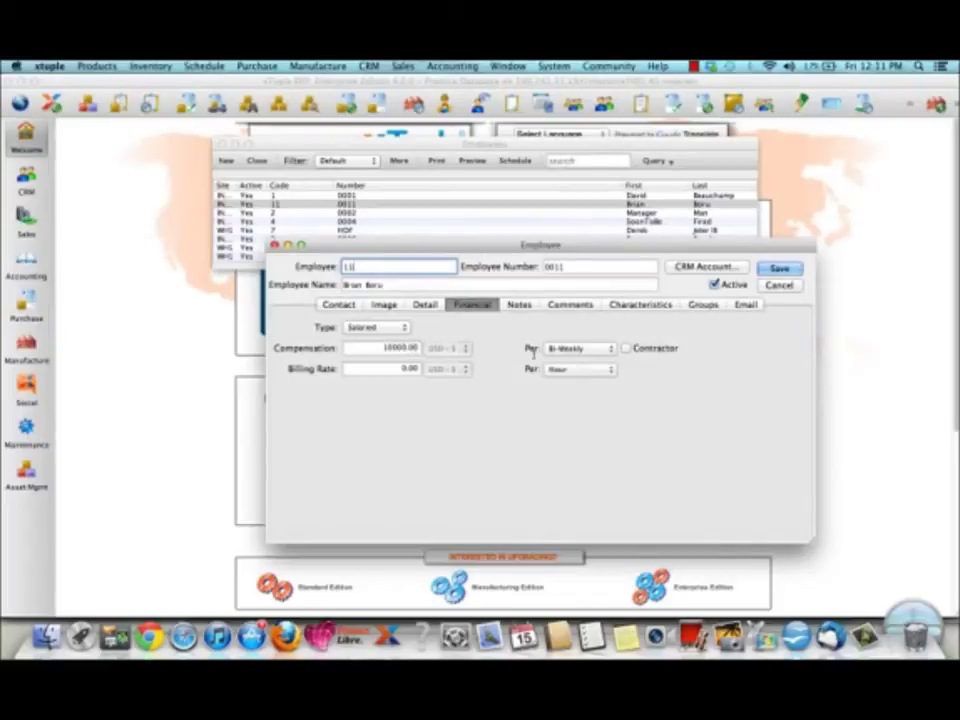
{"action": "left_click", "coordinate": [570, 306]}
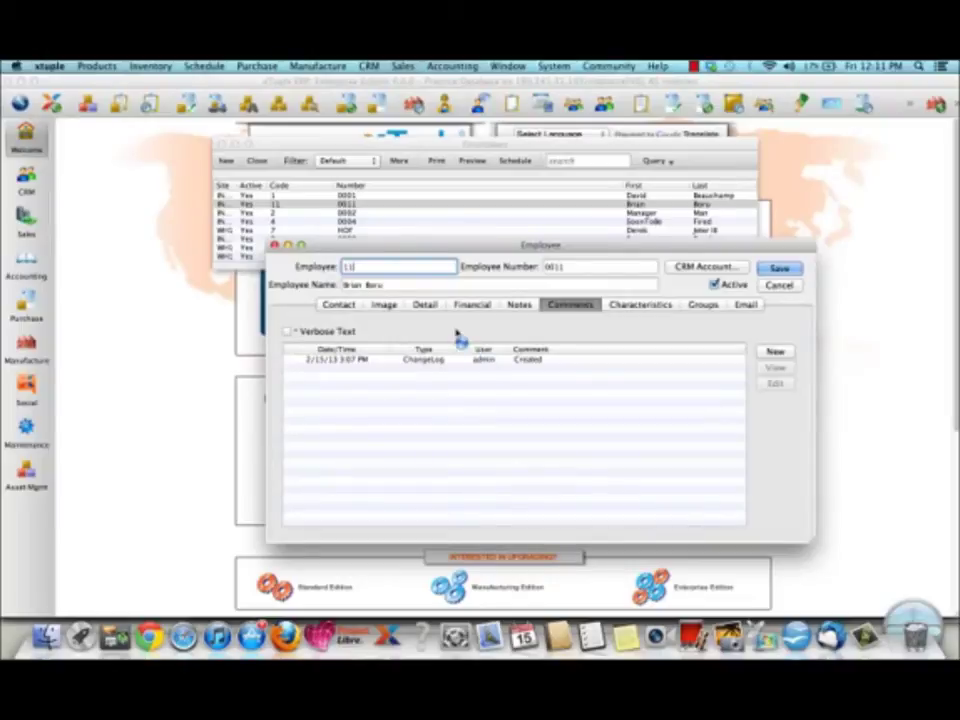
{"action": "left_click", "coordinate": [275, 246]}
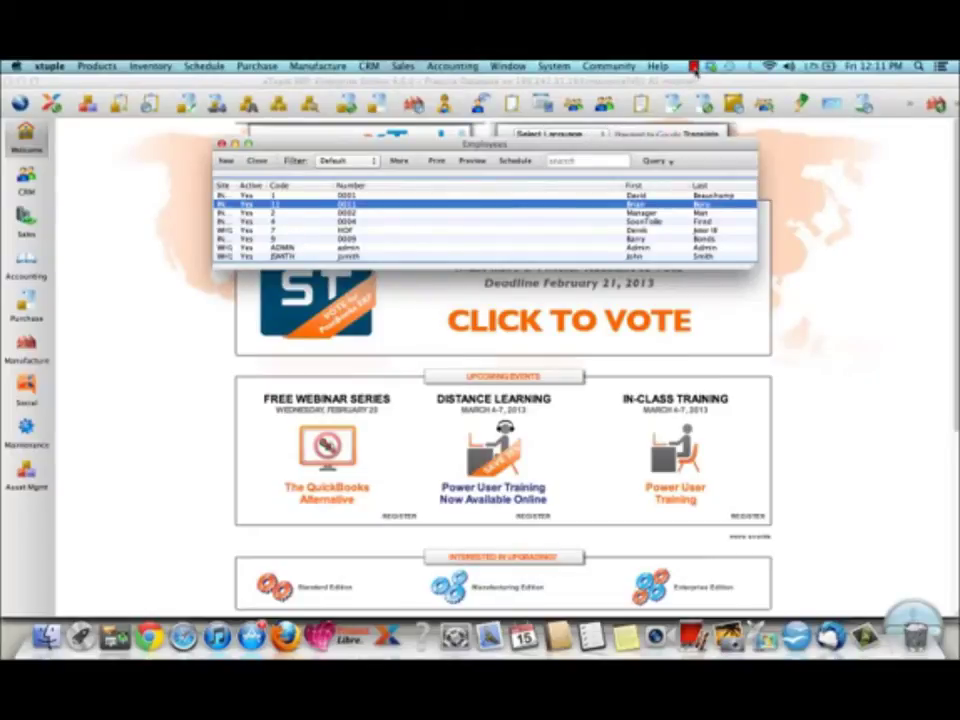
Step: Terminate Brian Boru's employment with the reason Dismissed
{"action": "key", "text": "super+Tab"}
{"action": "key", "text": "super+Tab"}
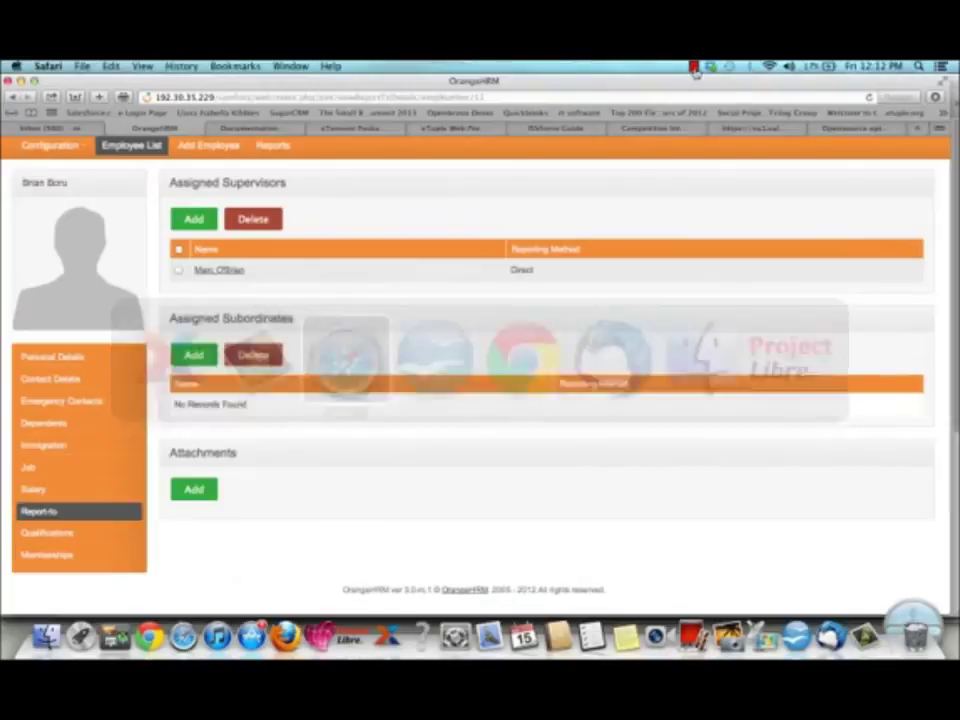
{"action": "scroll", "coordinate": [137, 250], "scroll_direction": "up", "scroll_amount": 1}
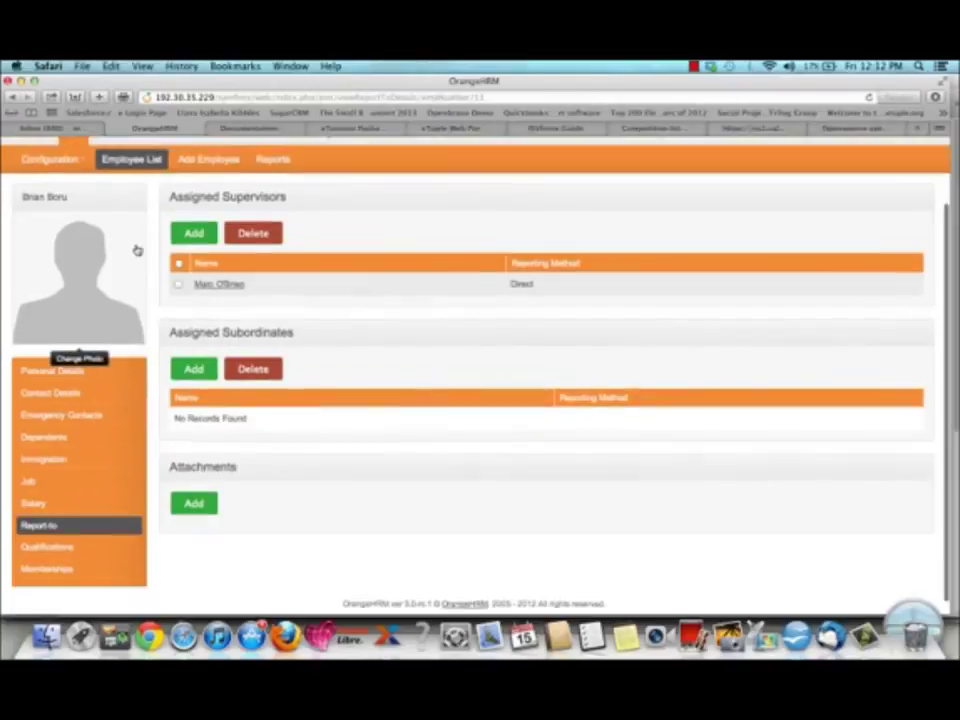
{"action": "scroll", "coordinate": [137, 250], "scroll_direction": "up", "scroll_amount": 4}
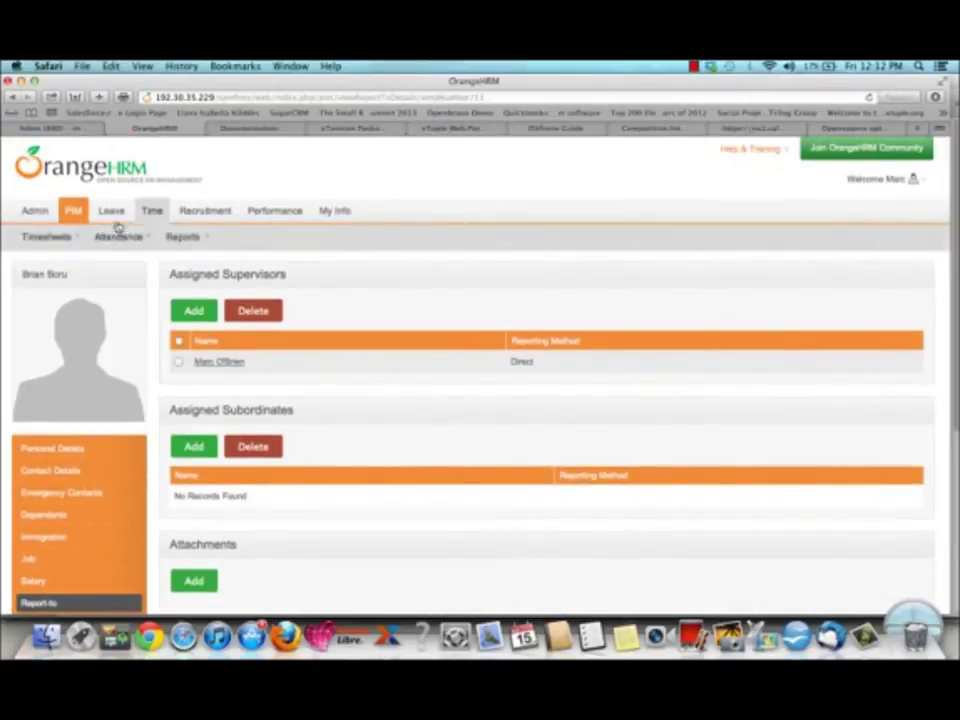
{"action": "left_click", "coordinate": [33, 560]}
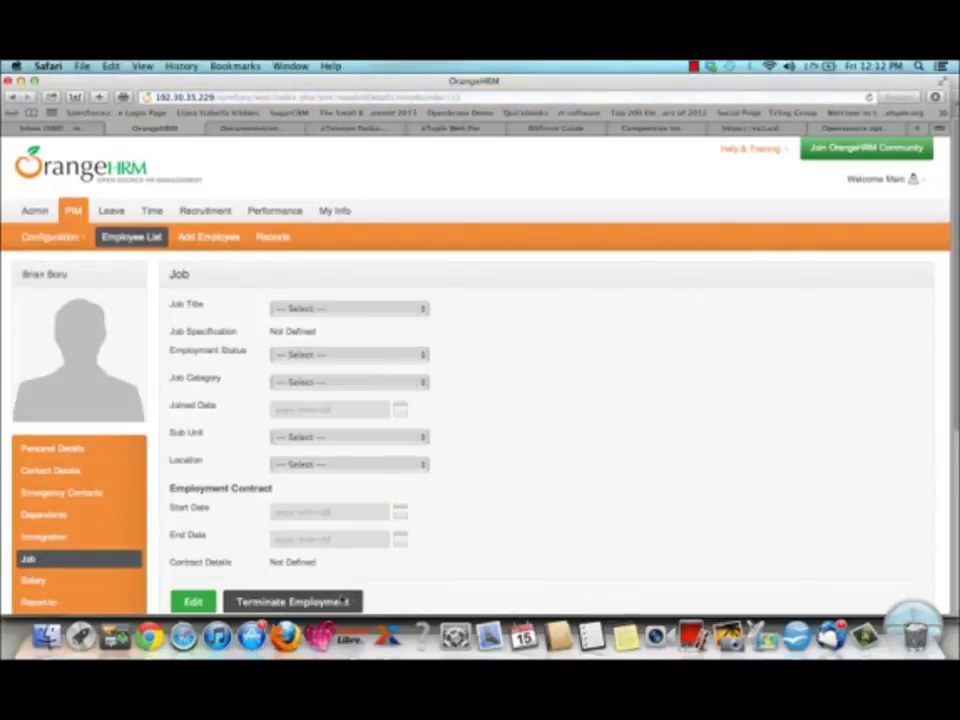
{"action": "left_click", "coordinate": [343, 600]}
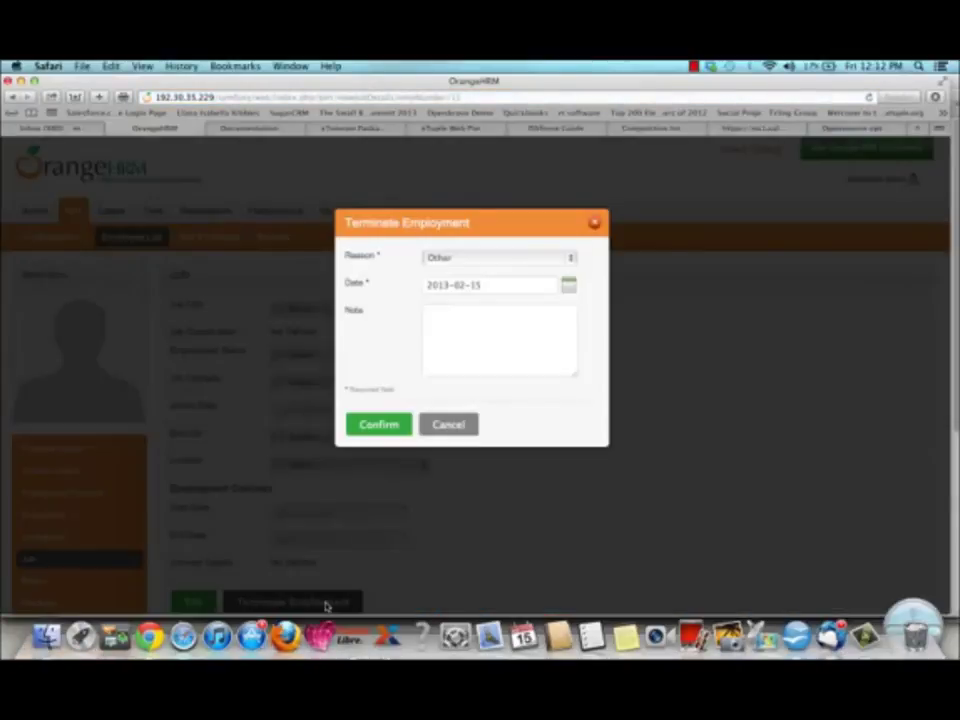
{"action": "left_click", "coordinate": [456, 262]}
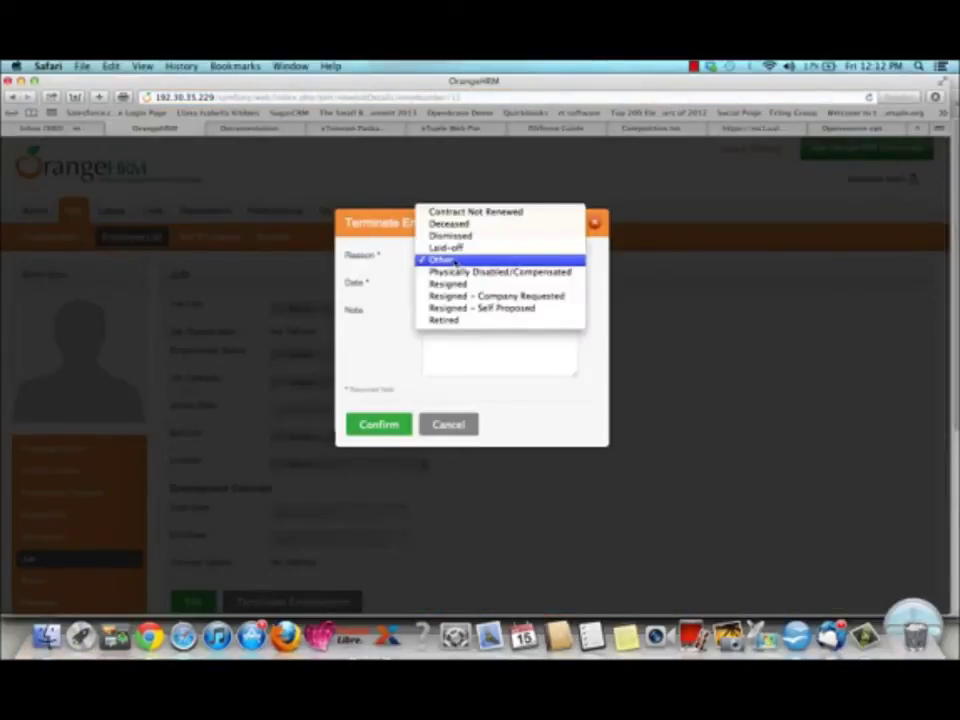
{"action": "left_click", "coordinate": [452, 237]}
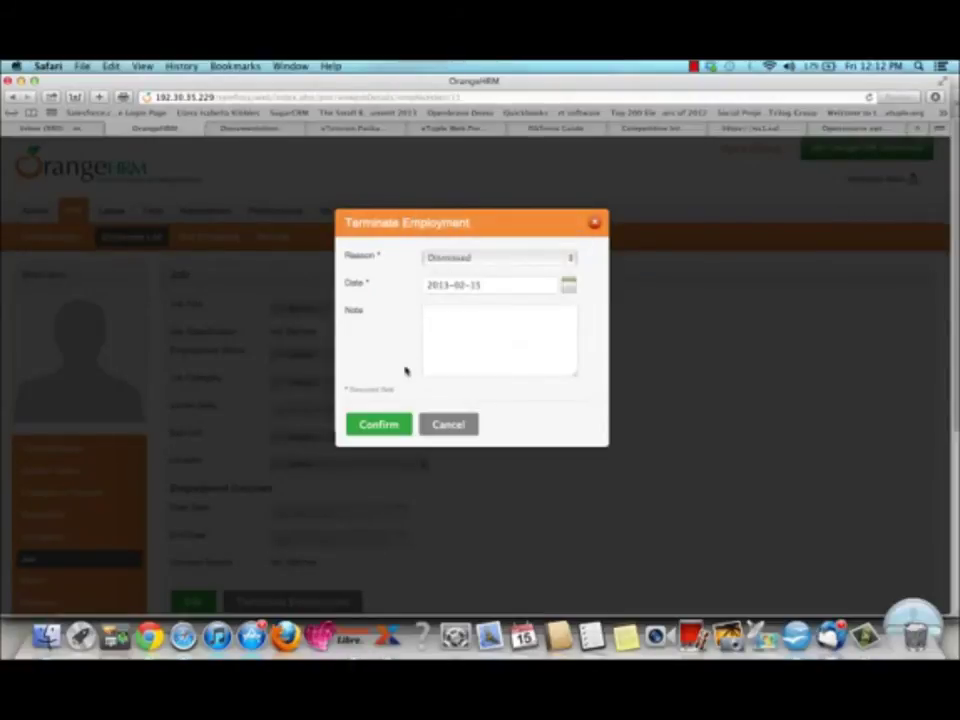
{"action": "left_click", "coordinate": [380, 425]}
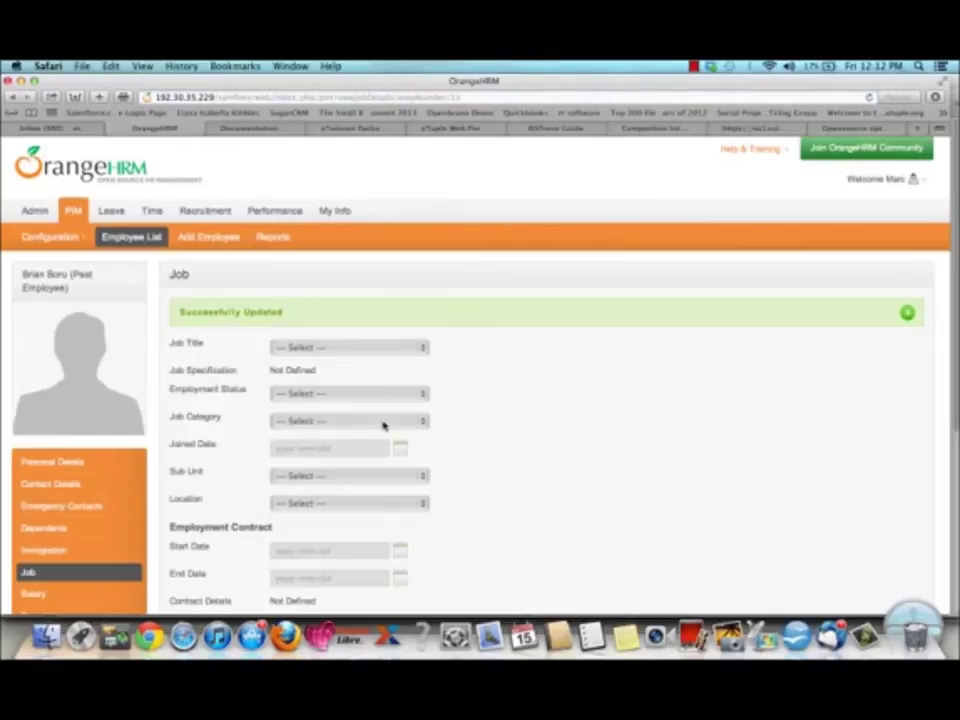
Step: Requery xTuple's Employees list to show Brian Boru inactive, then reopen his record
{"action": "key", "text": "super+Tab"}
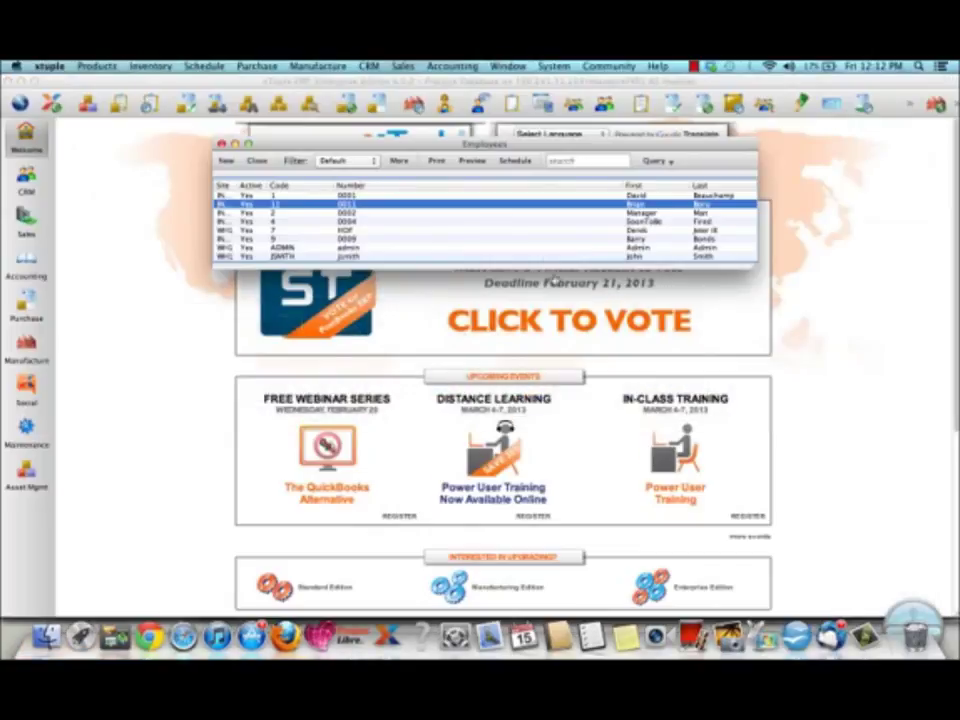
{"action": "left_click", "coordinate": [653, 161]}
{"action": "left_click", "coordinate": [693, 66]}
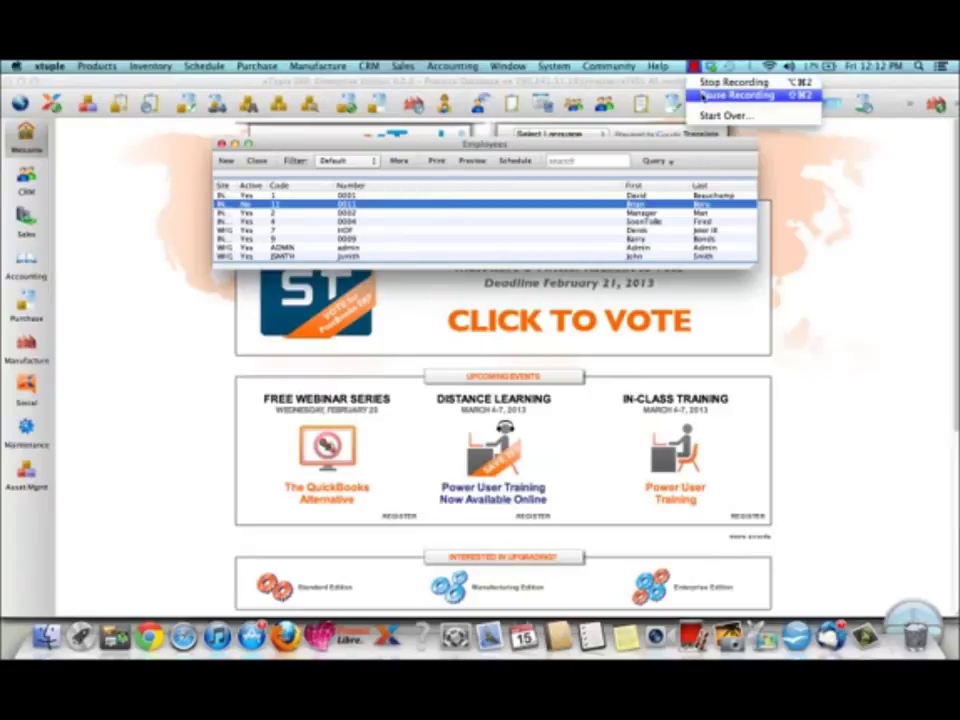
{"action": "left_click", "coordinate": [736, 95]}
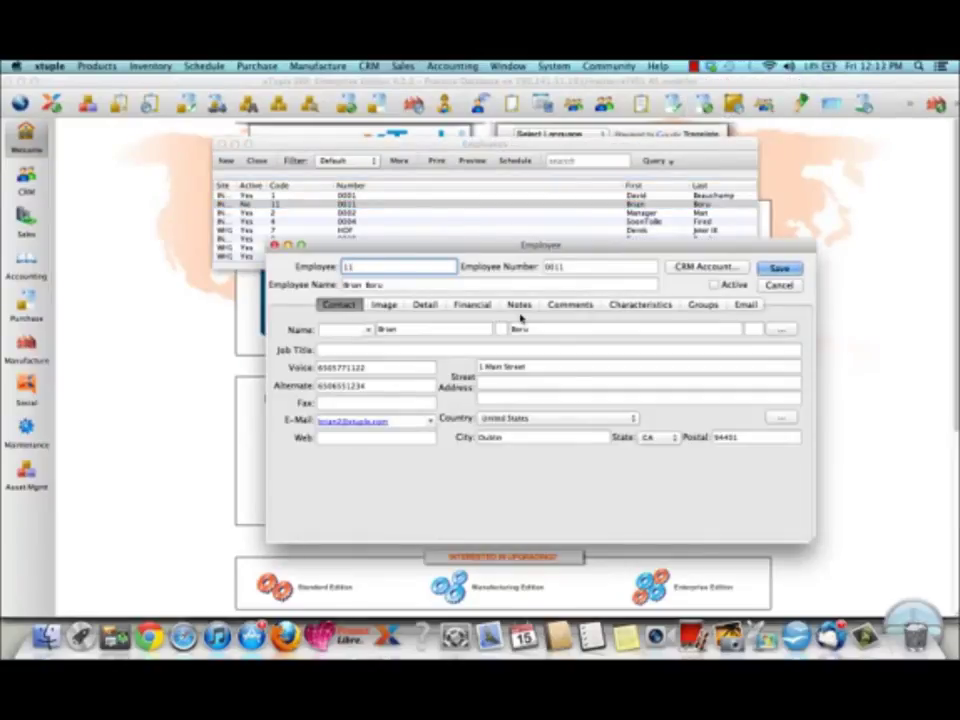